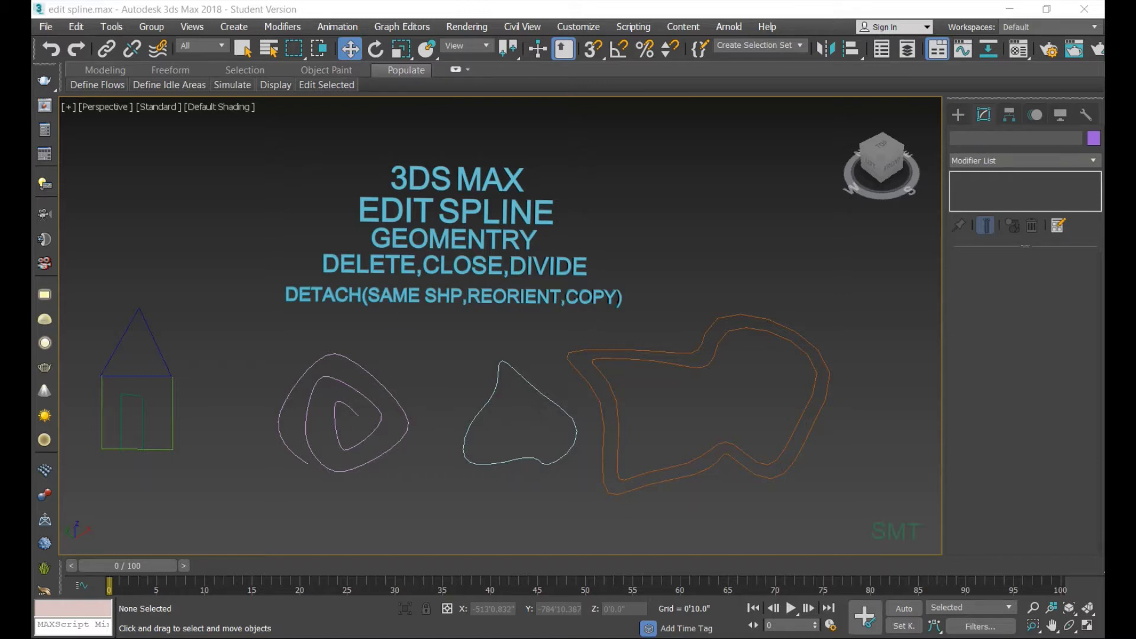
- Select the title text and frame the Perspective view on the spiral and closed line
left_click(490, 237)
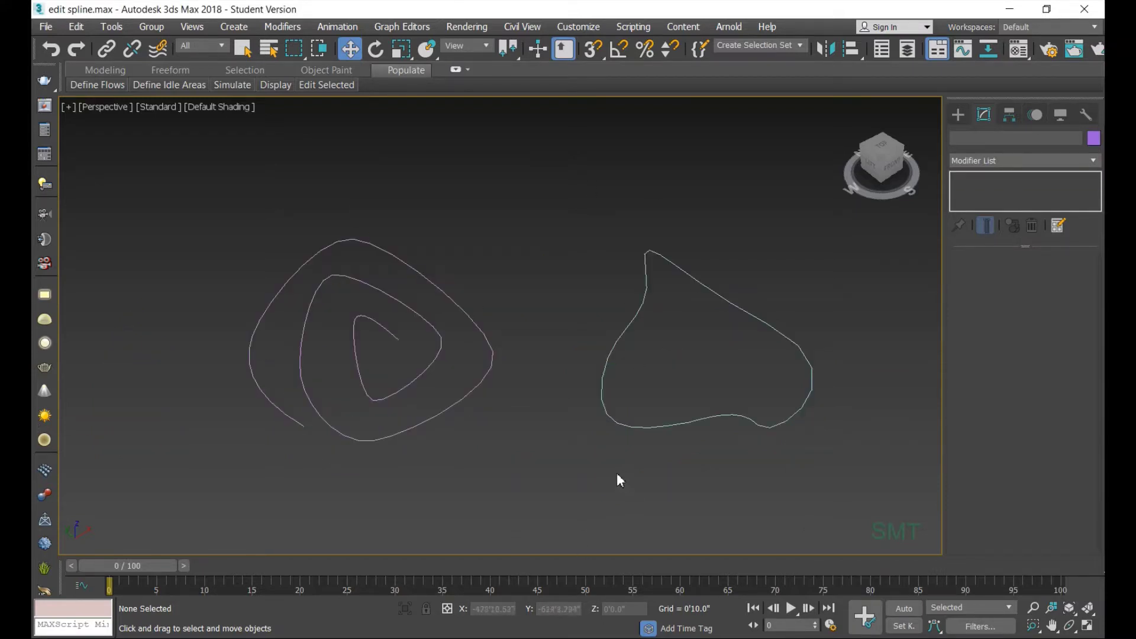
- Select the spiral Line009 and edit it at the Spline sub-object level in the Modify panel
left_click(461, 309)
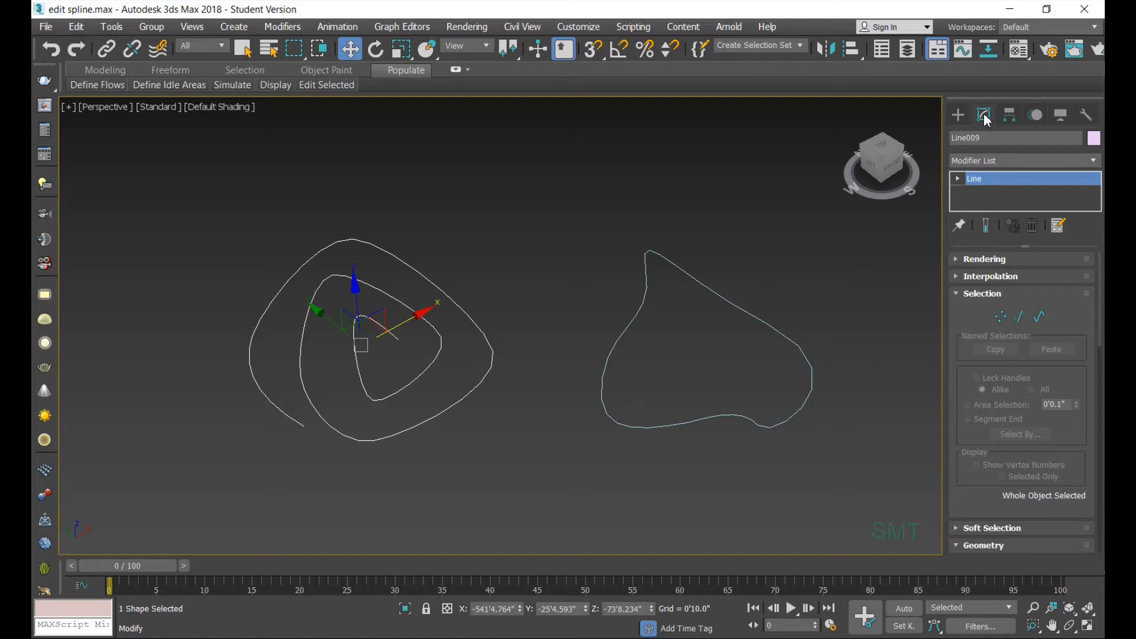
mouse_move(1099, 297)
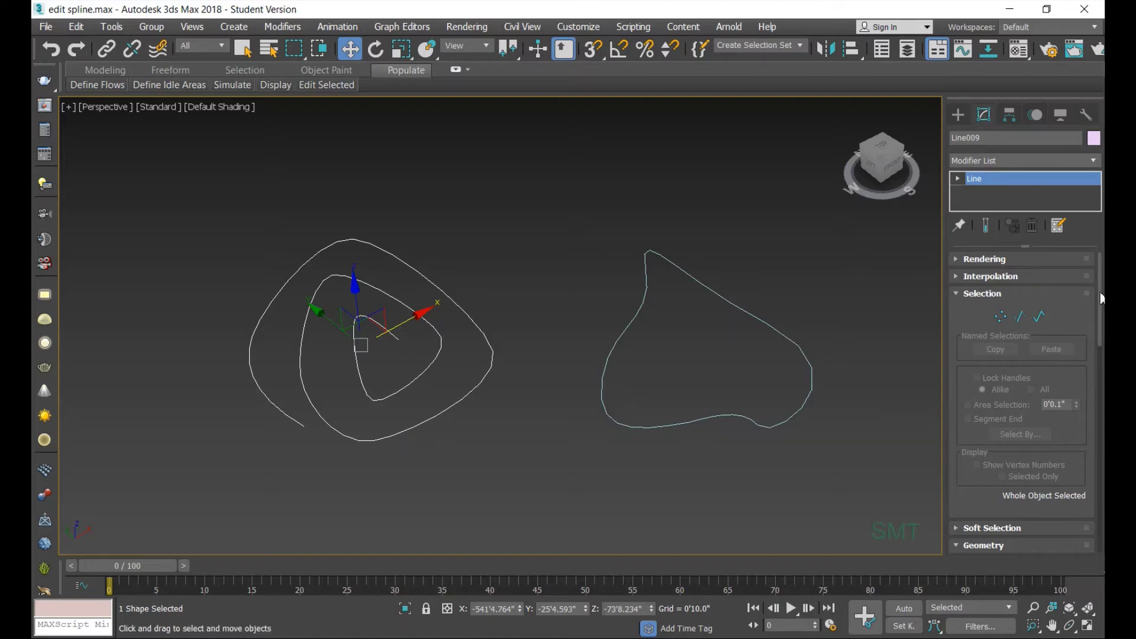
left_click(1040, 315)
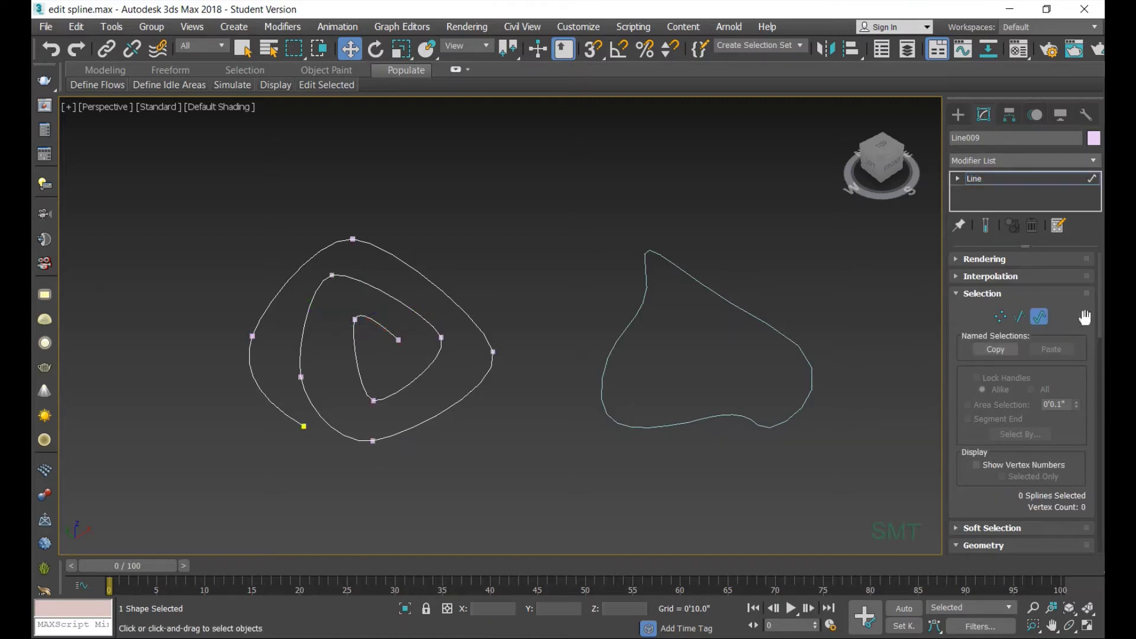
scroll(1102, 306, "down", 5)
scroll(1102, 307, "down", 3)
scroll(1102, 307, "up", 5)
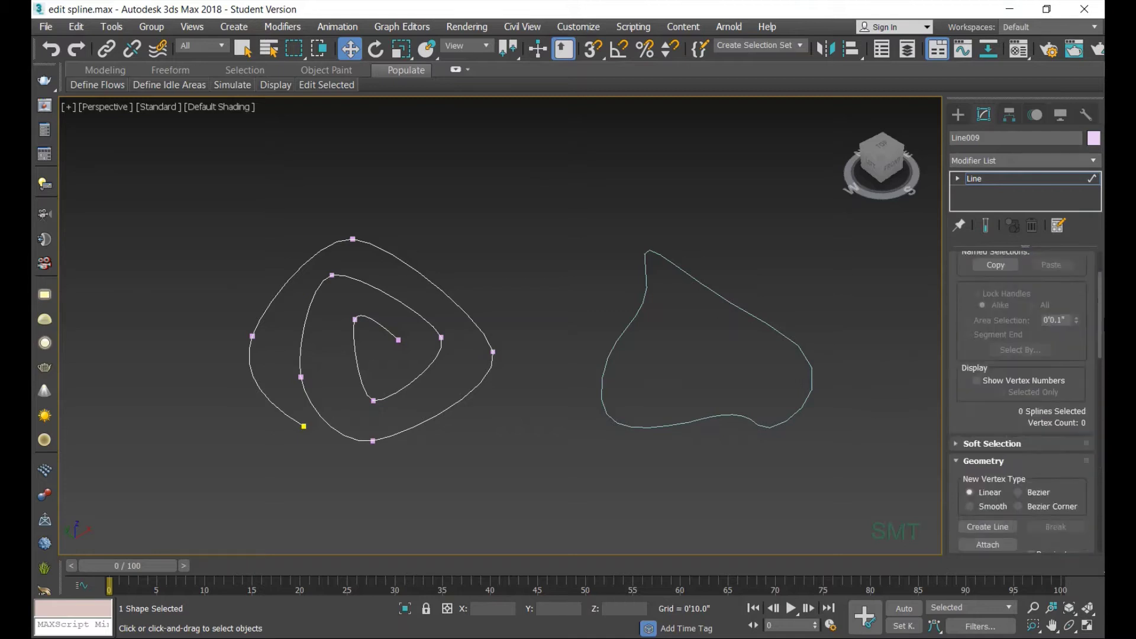
scroll(1102, 306, "up", 3)
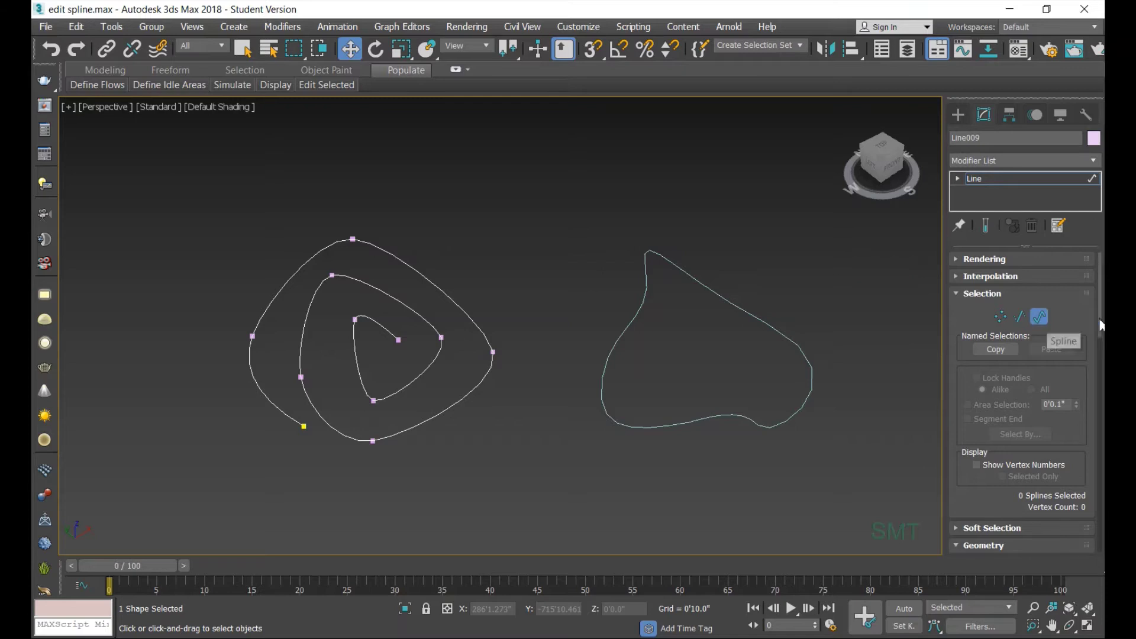
- Scroll the command panel to the Geometry rollout's Delete, Close, Divide and Detach tools
mouse_move(1100, 320)
left_mouse_down()
mouse_move(1101, 558)
mouse_move(1099, 497)
left_mouse_up()
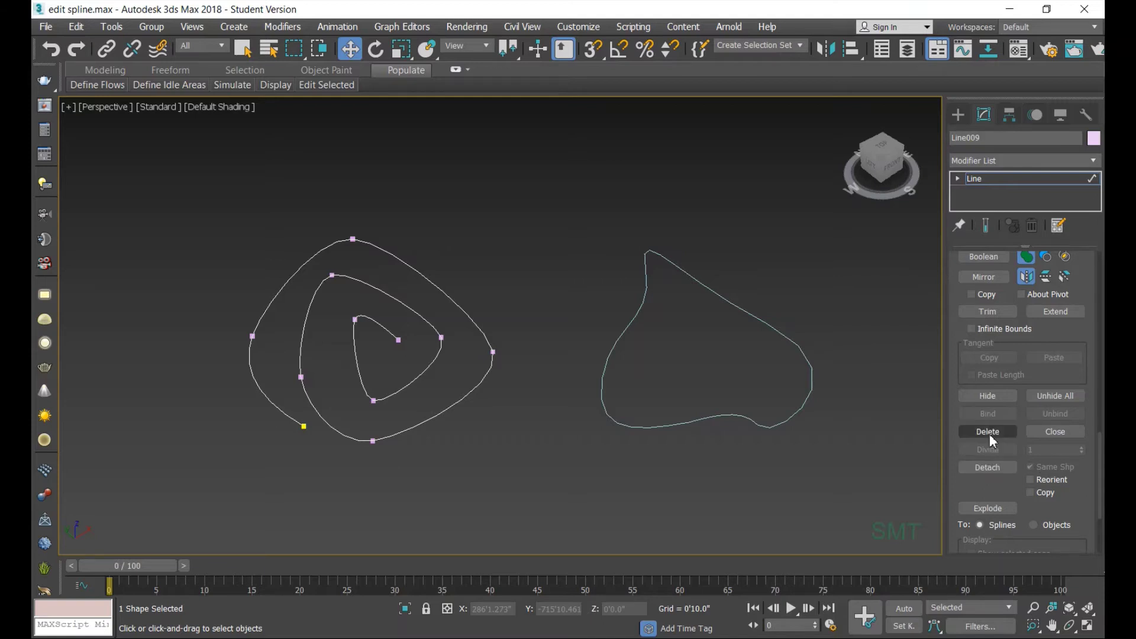
- At Vertex level, delete the spiral's inner and outer right vertices, then undo the deletions
left_click(957, 178)
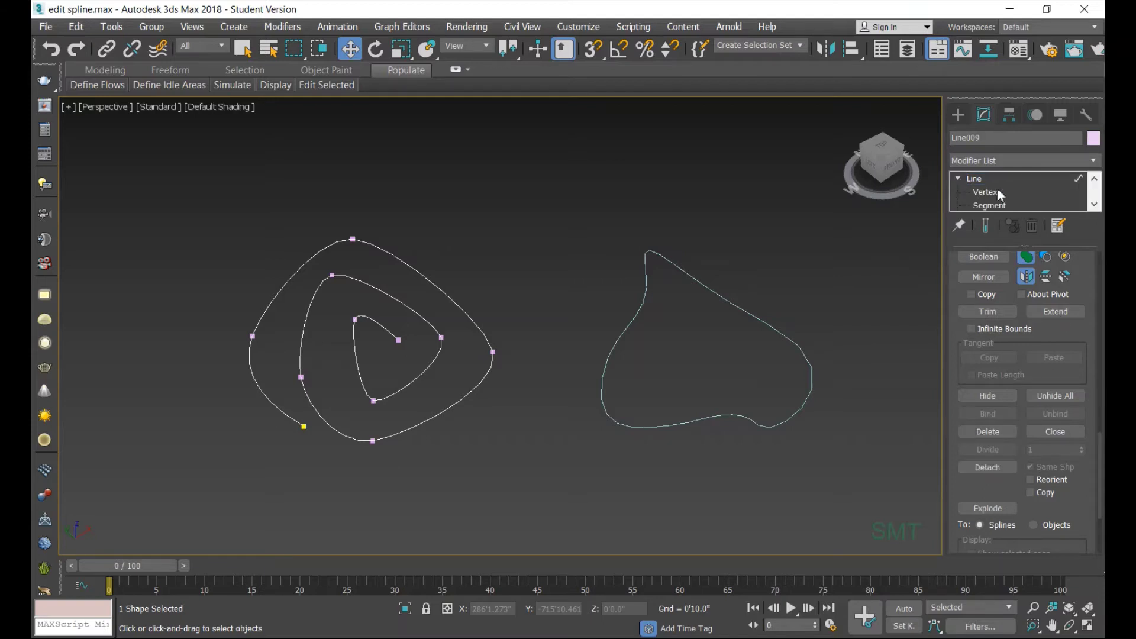
left_click(991, 192)
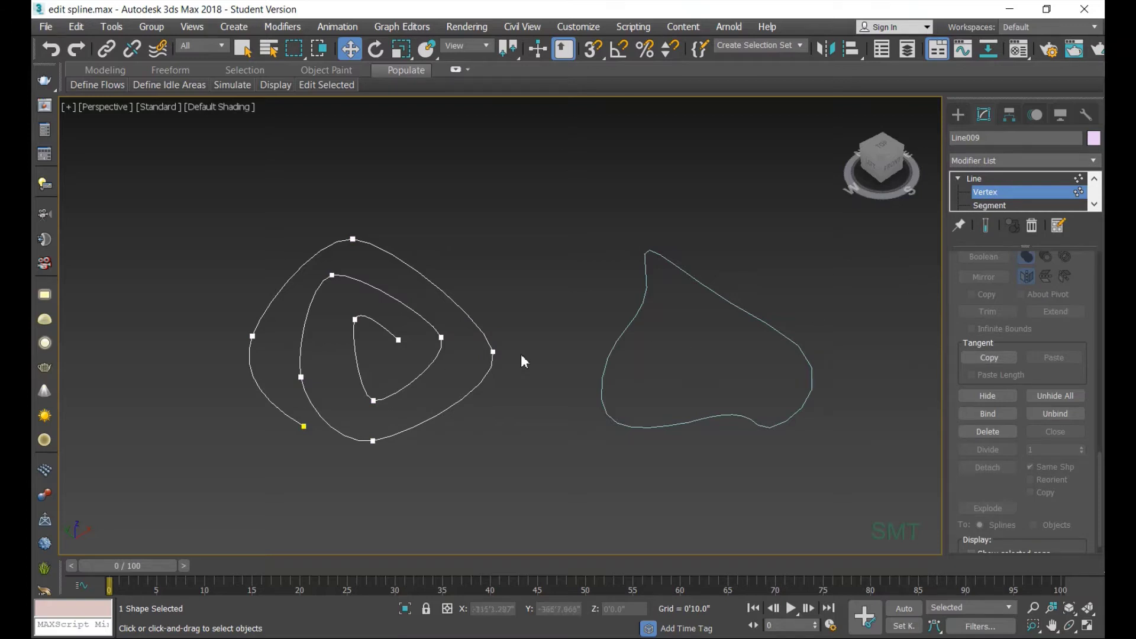
left_click(443, 337)
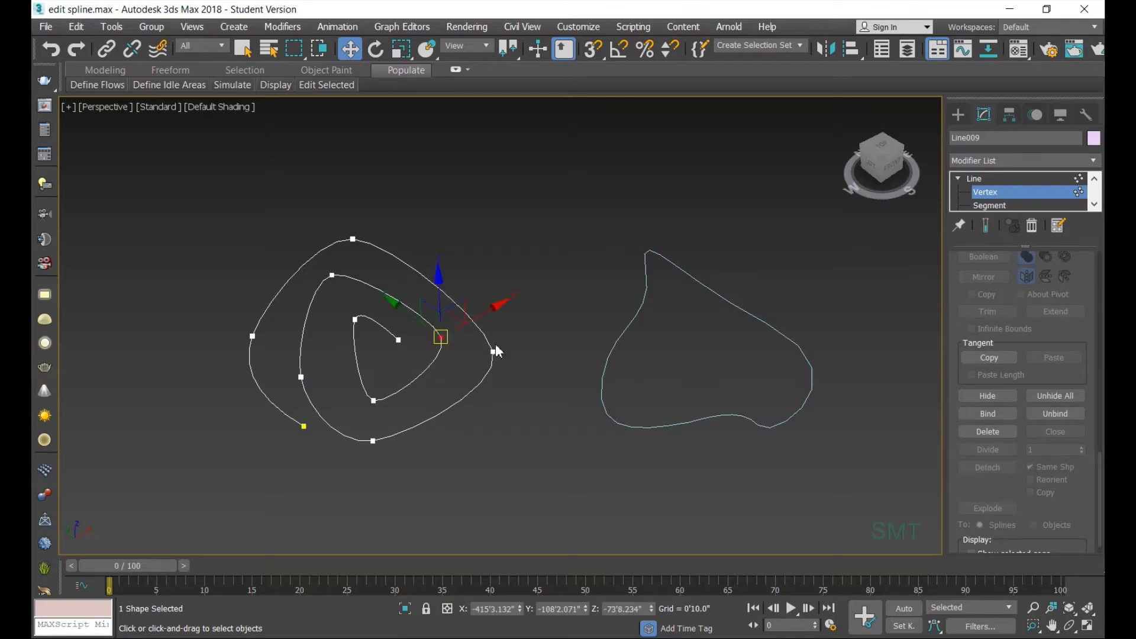
left_click(977, 436)
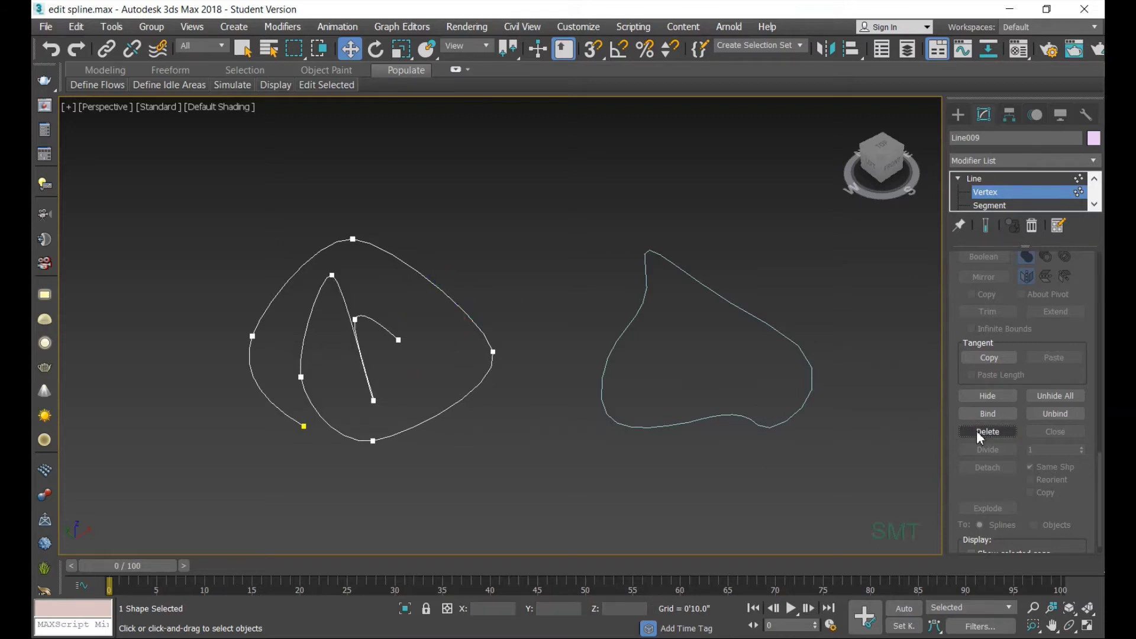
left_click(492, 353)
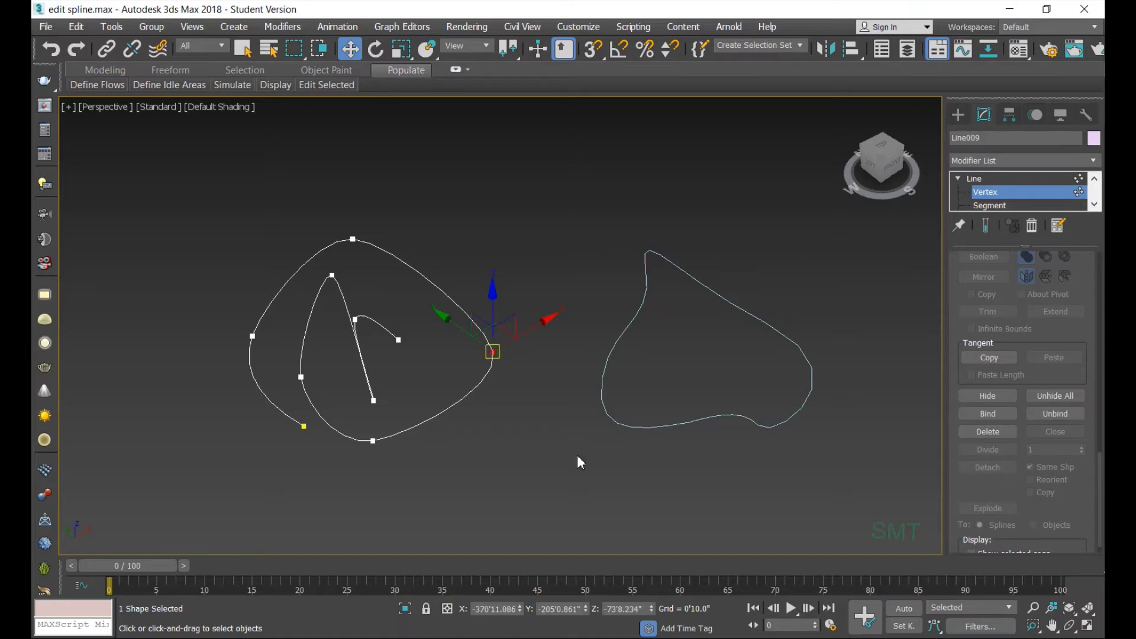
key("Delete")
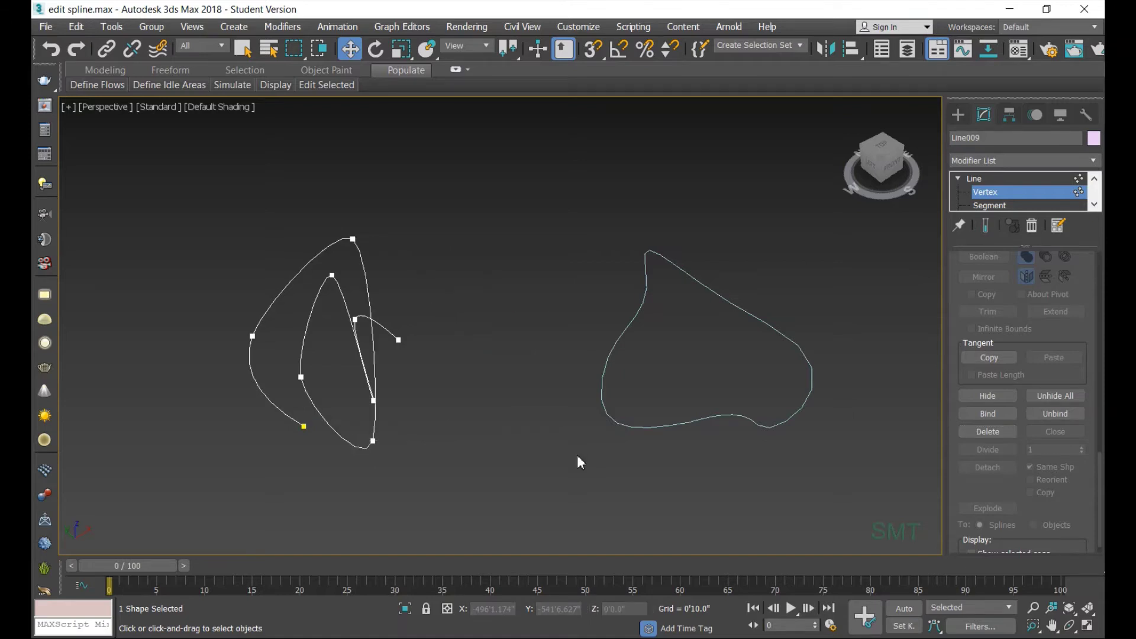
key("ctrl+z")
key("ctrl+z")
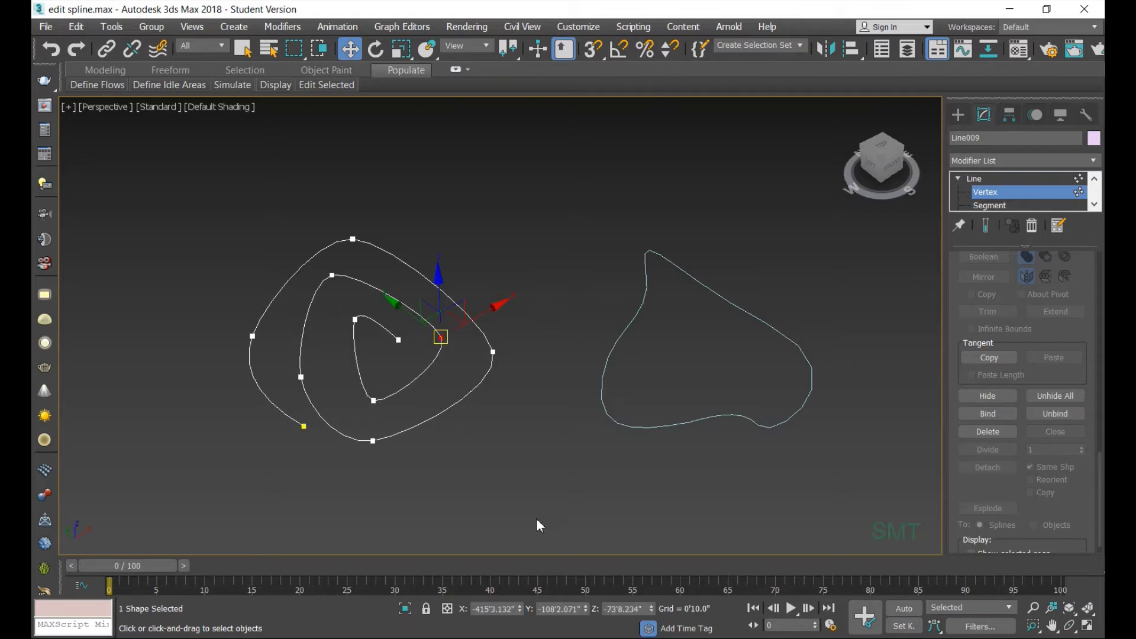
- At Segment level, delete the spiral's outer and inner lower-right segments
left_click(1006, 205)
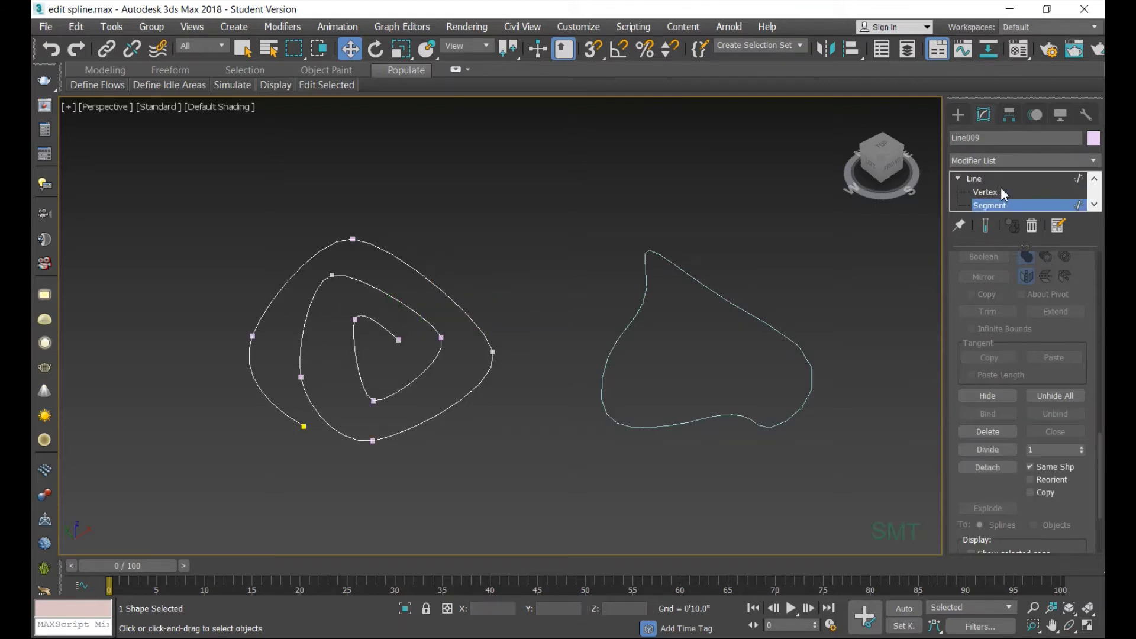
left_click(477, 392)
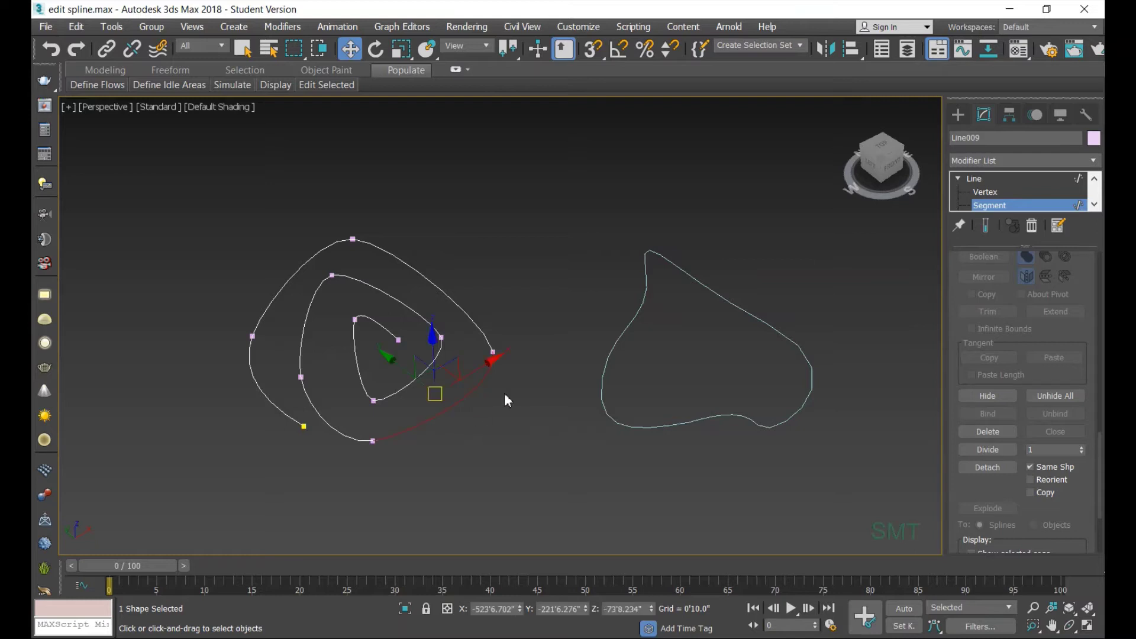
left_click(993, 436)
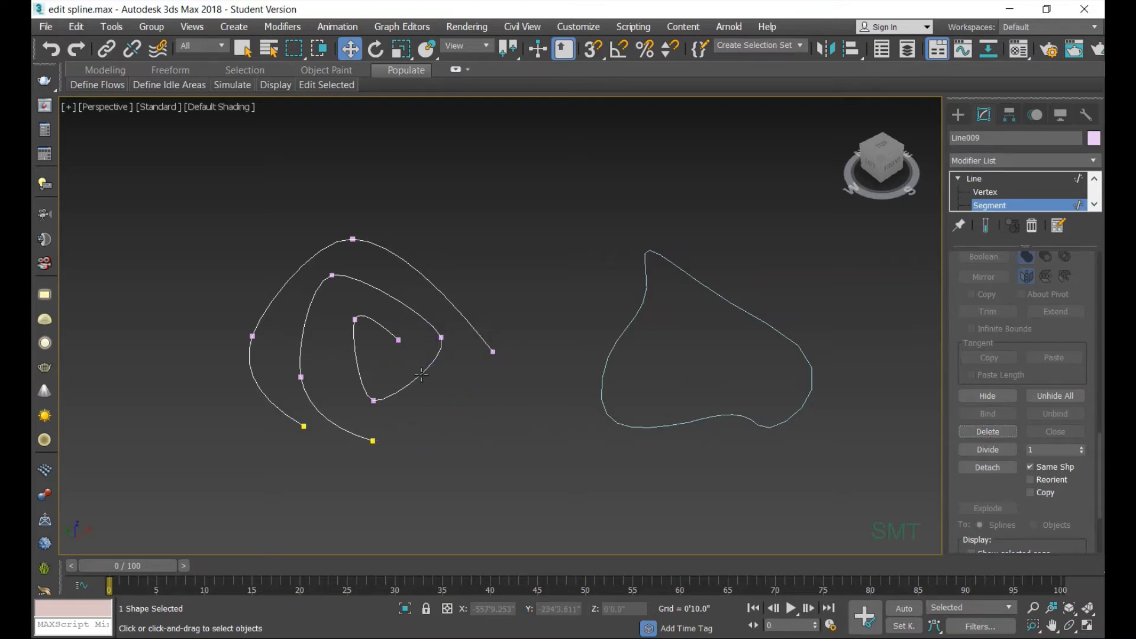
left_click(421, 374)
left_click(998, 433)
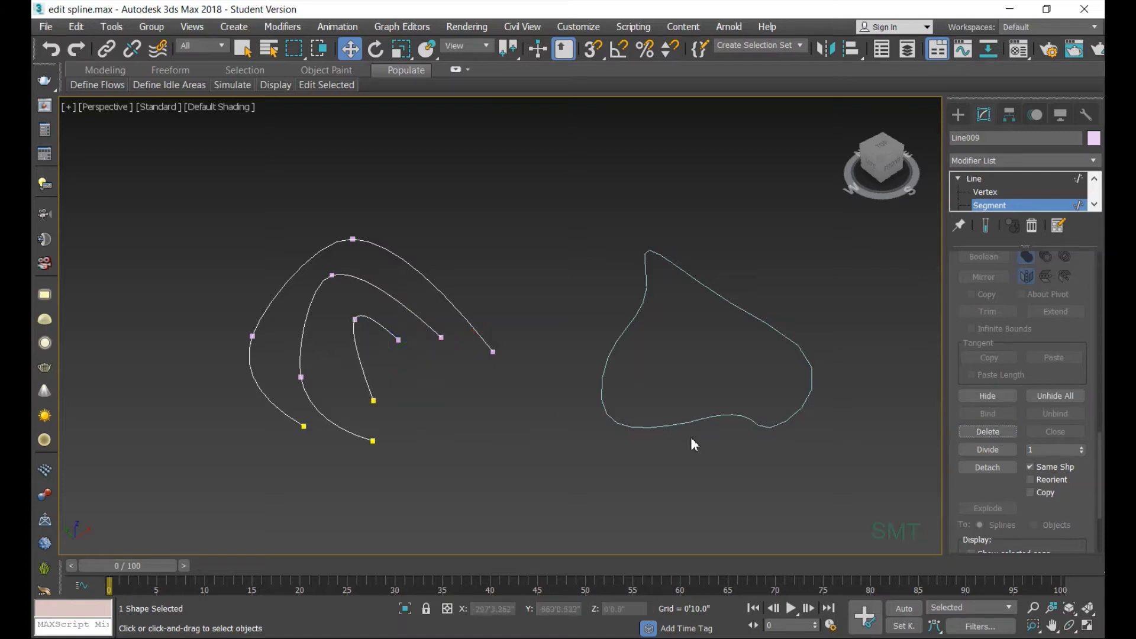
scroll(1027, 195, "down", 1)
scroll(1027, 195, "up", 1)
- At Spline level, delete the spiral's outermost curve
scroll(1034, 191, "down", 1)
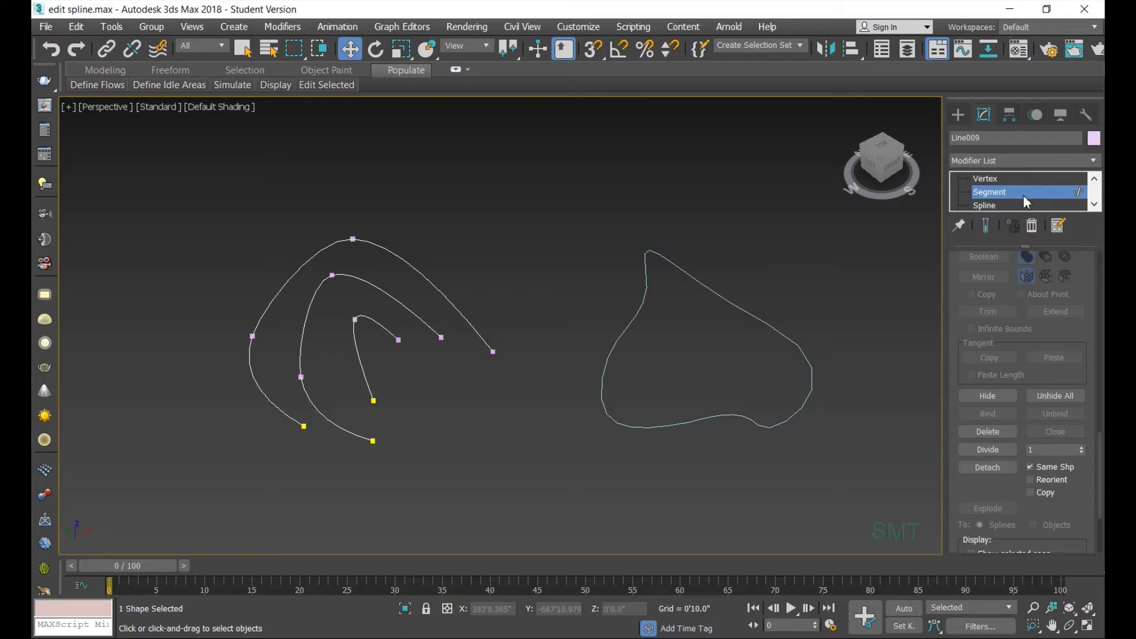
scroll(1004, 204, "down", 1)
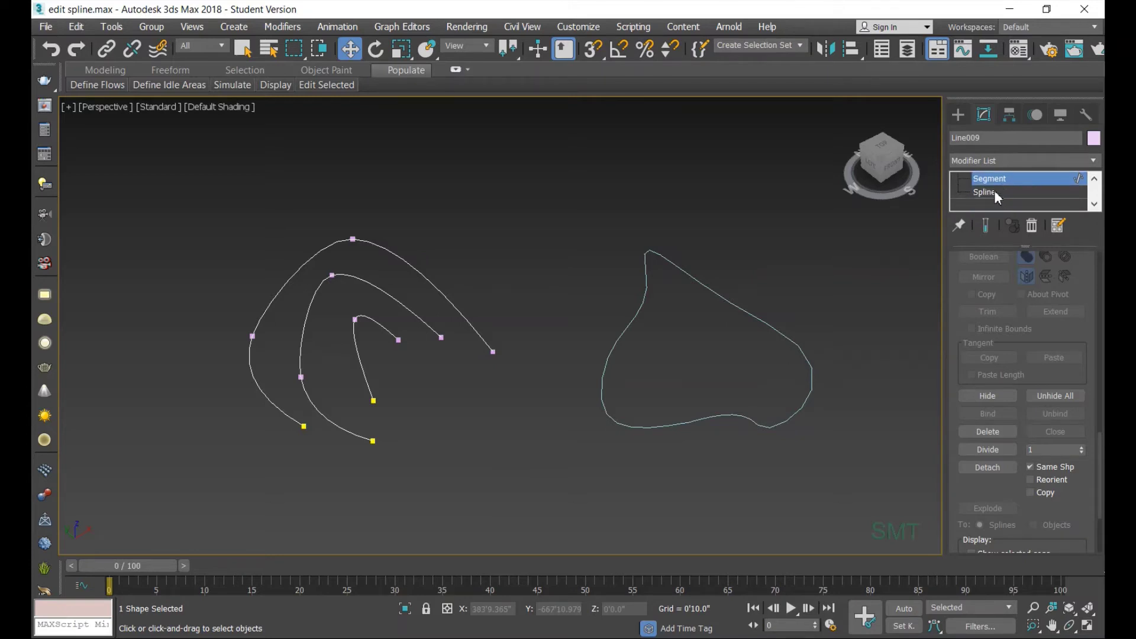
left_click(998, 192)
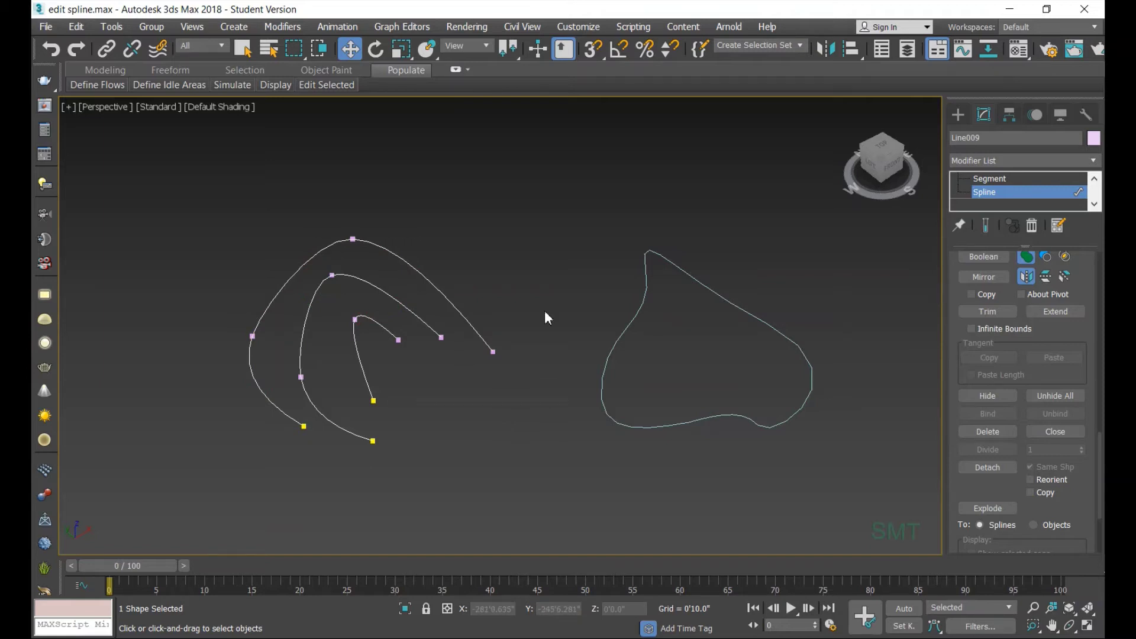
left_click(465, 321)
left_click(1004, 437)
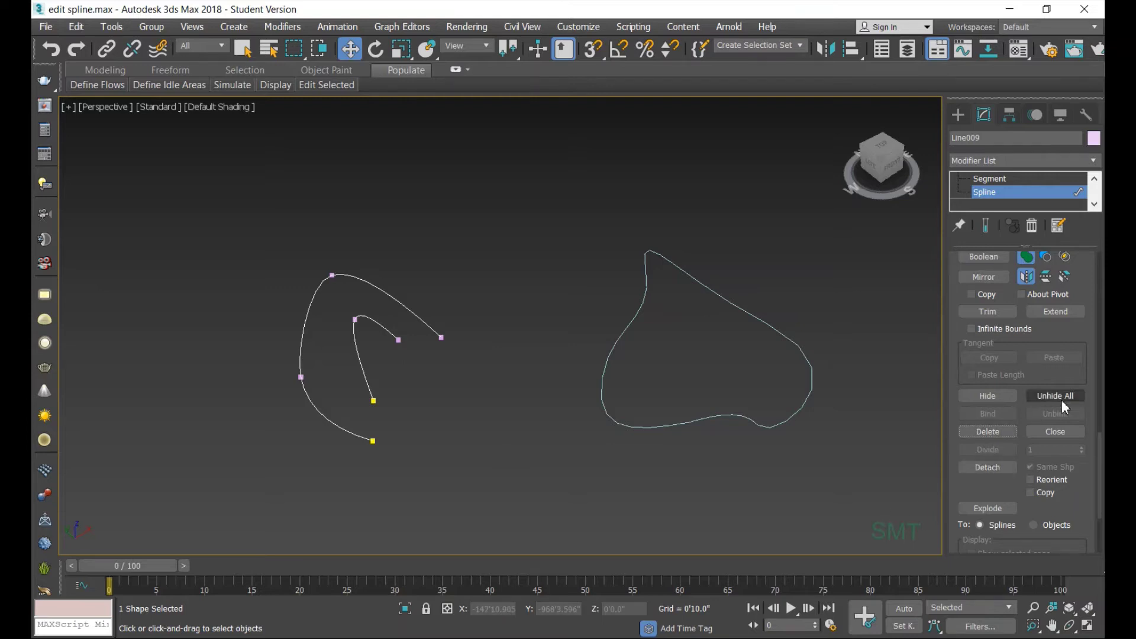
- Close the remaining outer curve into a loop and return to Segment level
left_click(412, 312)
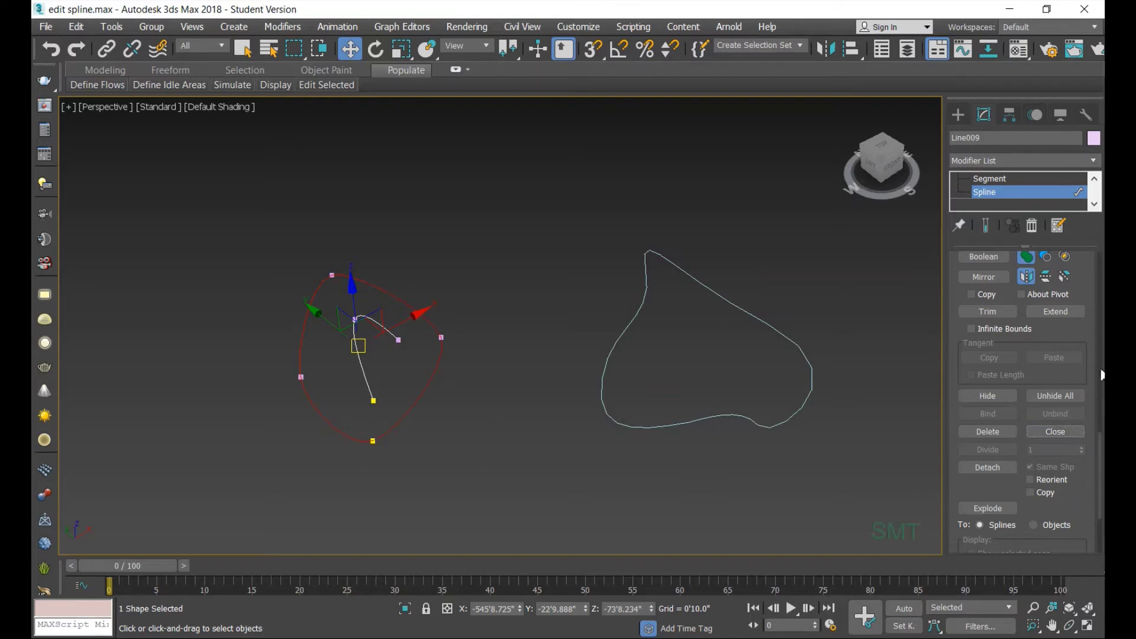
left_click(499, 418)
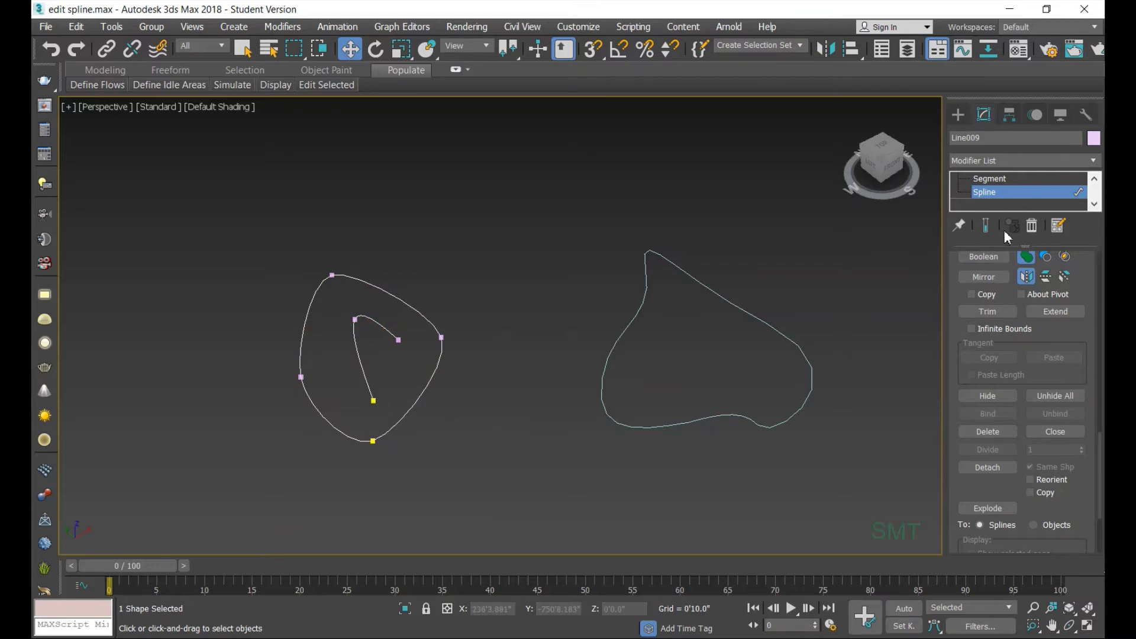
left_click(996, 181)
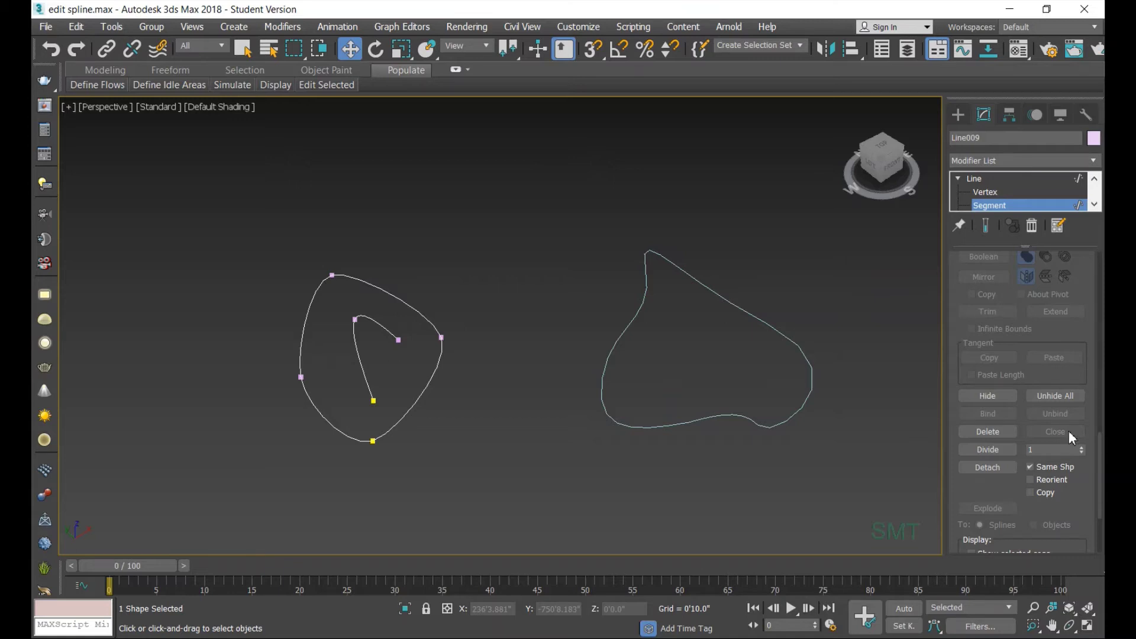
- At Spline level, close the inner open curve into a triangle
left_click(990, 192)
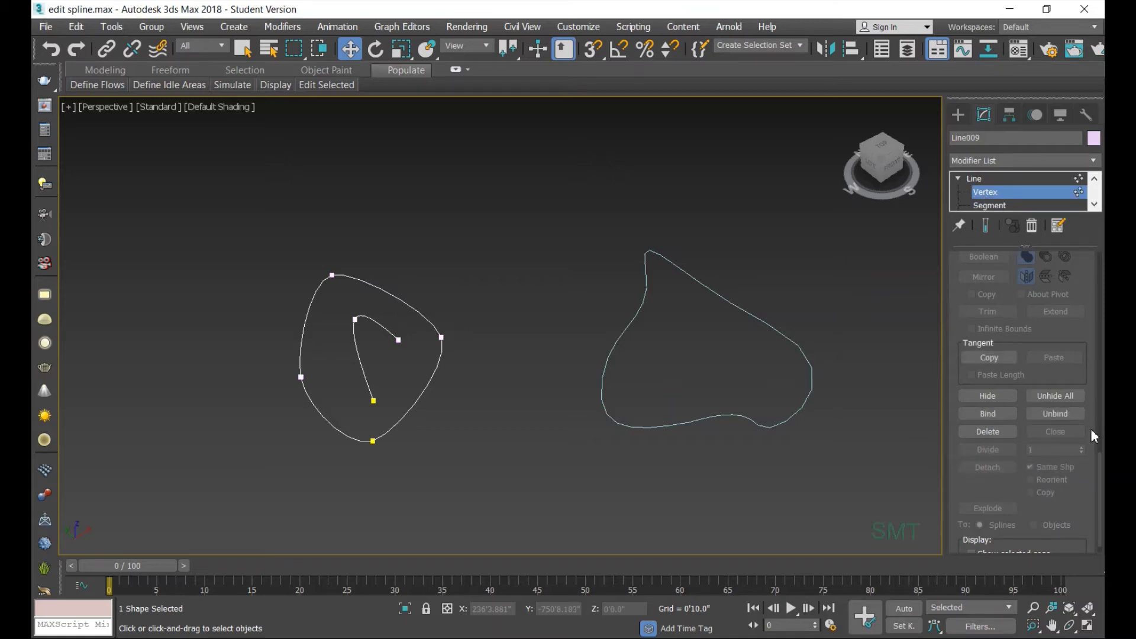
left_click(985, 203)
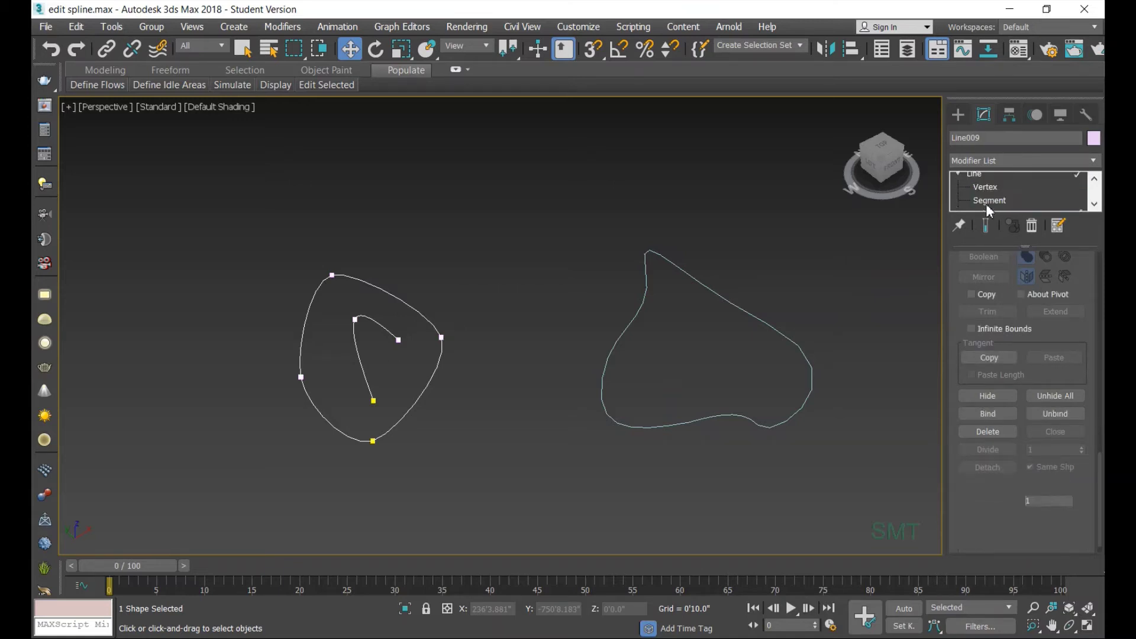
left_click(363, 372)
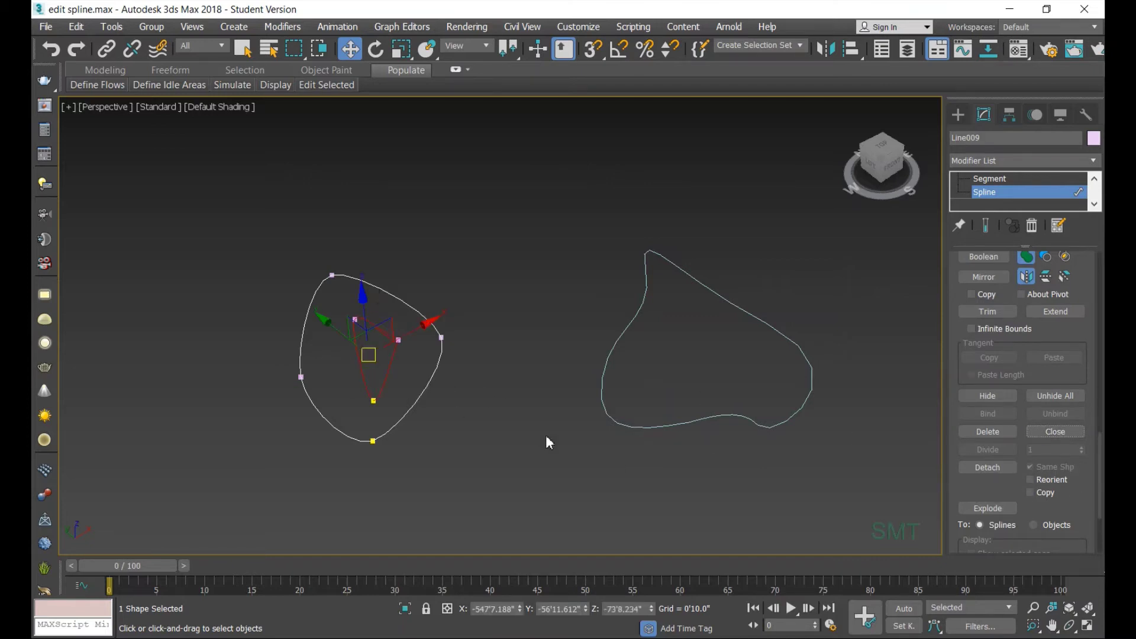
left_click(1083, 432)
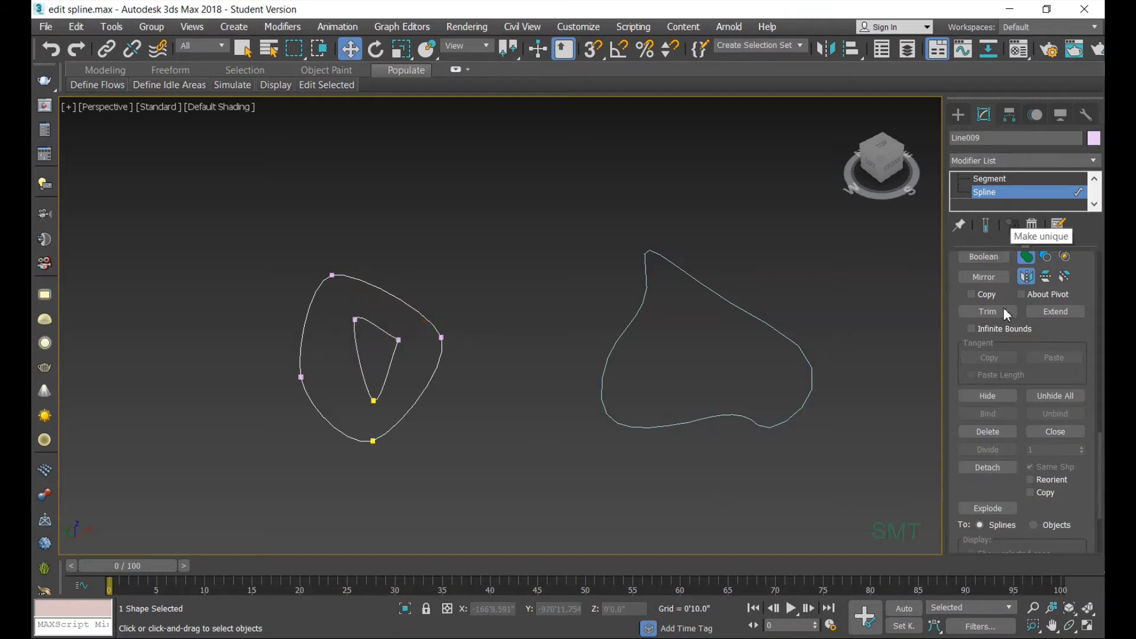
scroll(1017, 191, "up", 1)
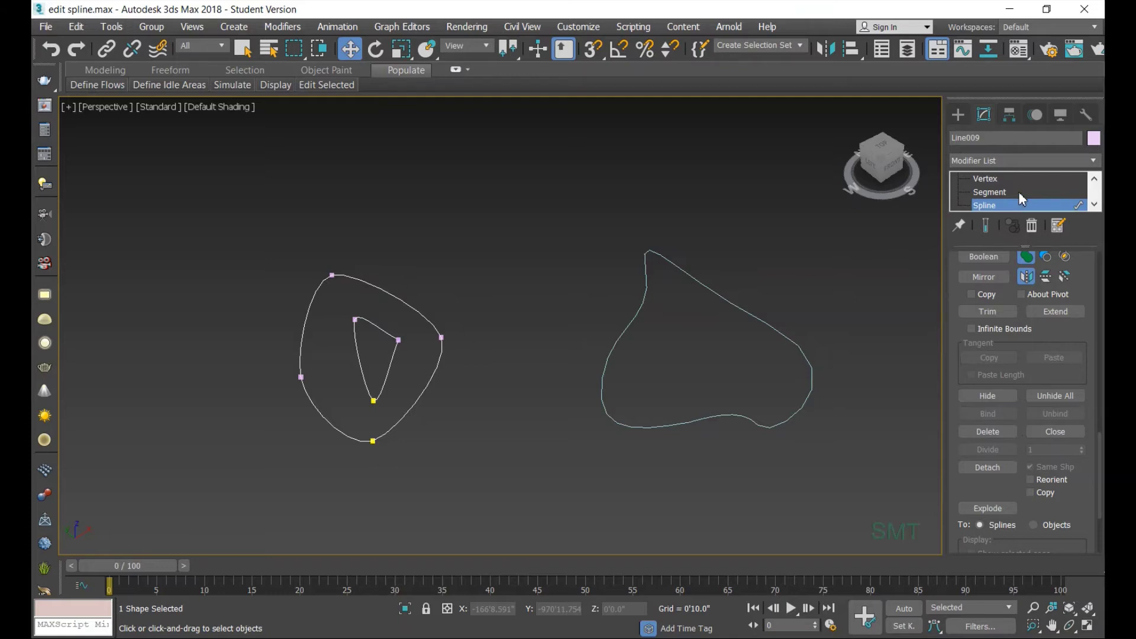
scroll(1018, 191, "up", 1)
- Divide a segment on the outer spline three times to add extra vertices
left_click(994, 205)
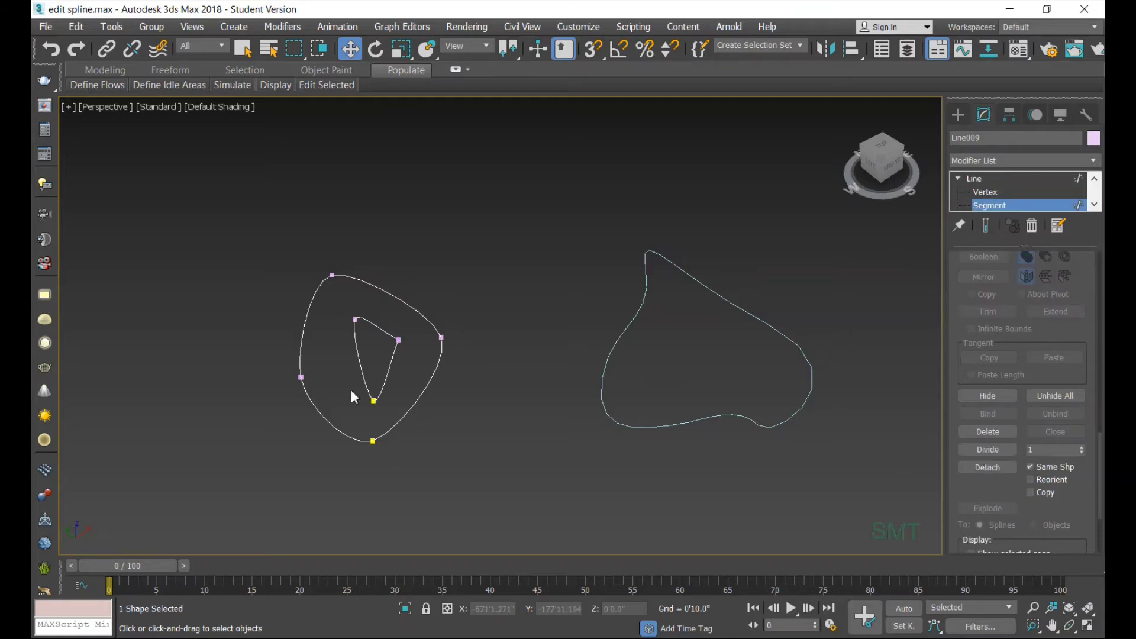
left_click(411, 414)
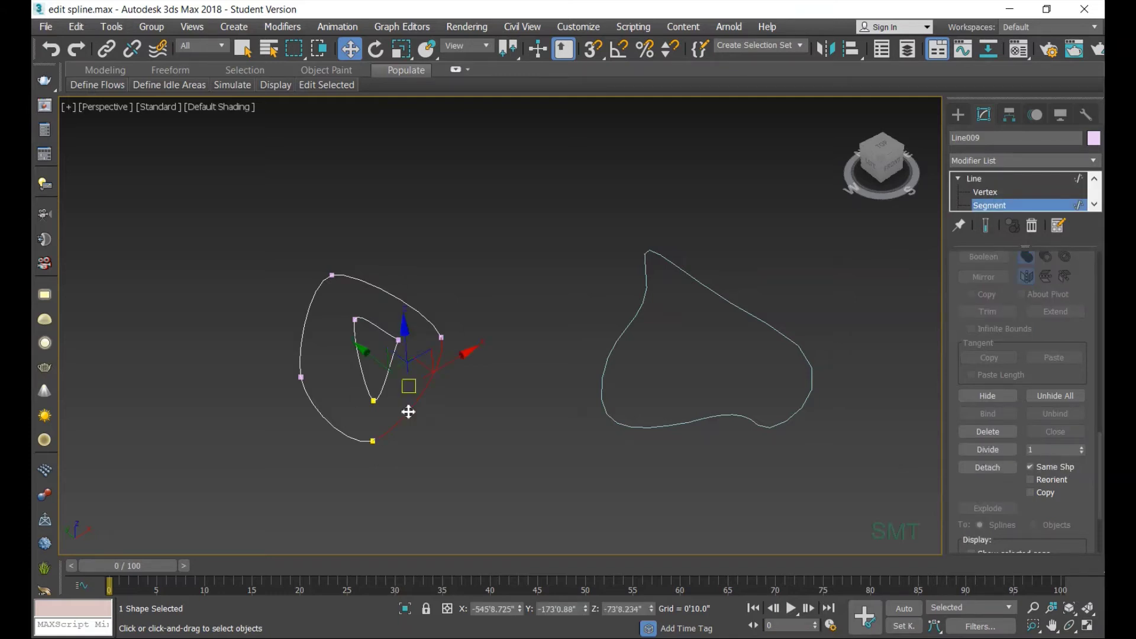
left_click(999, 450)
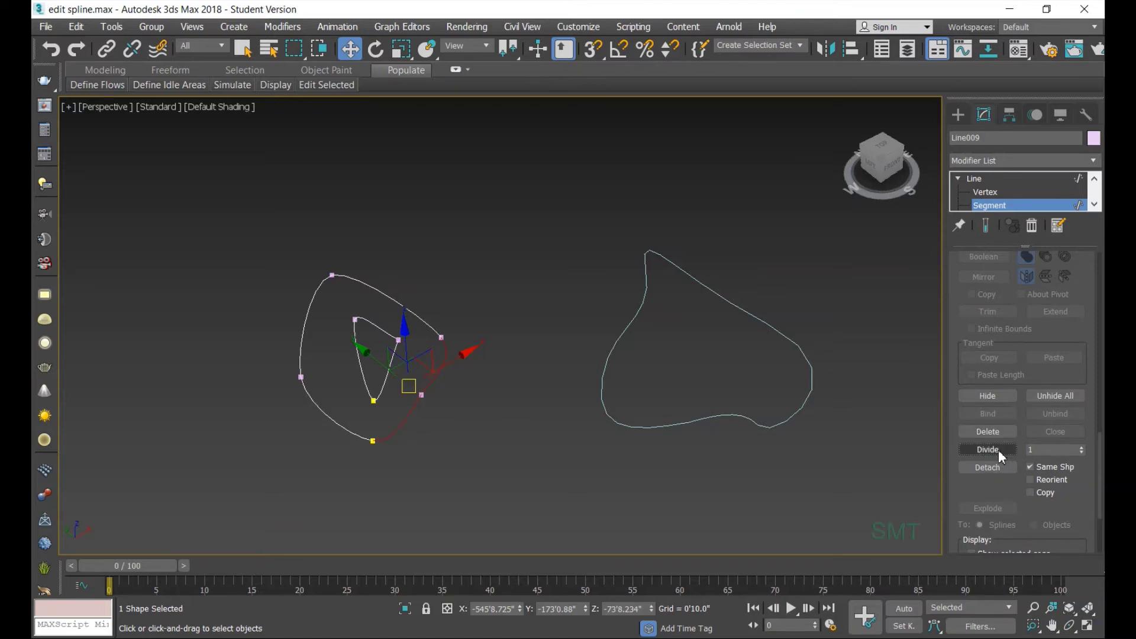
left_click(998, 450)
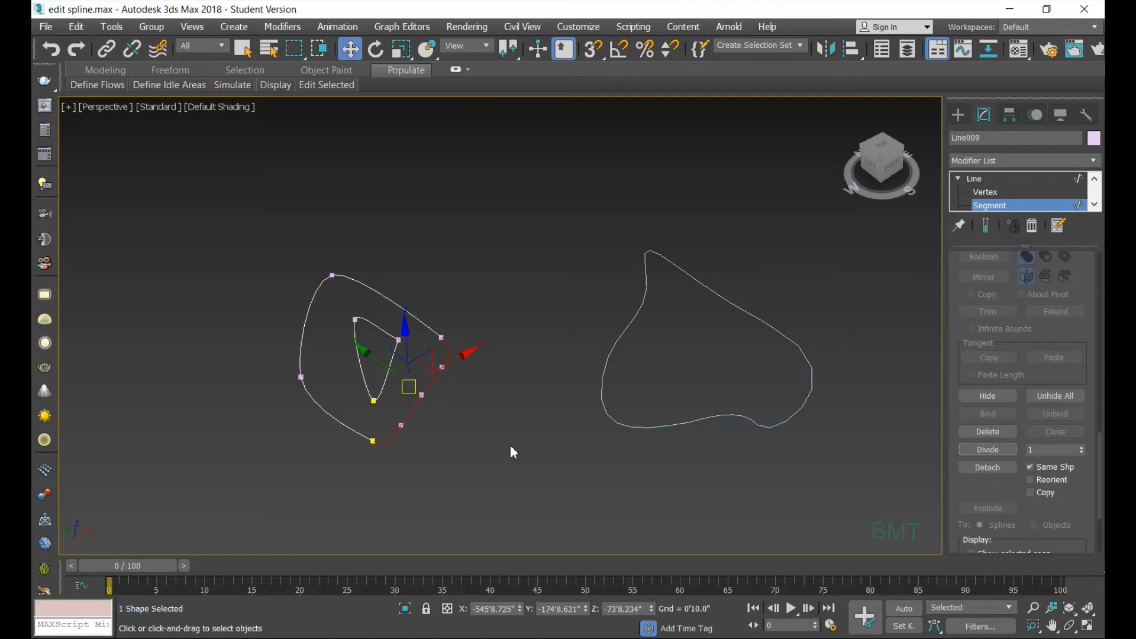
left_click(993, 452)
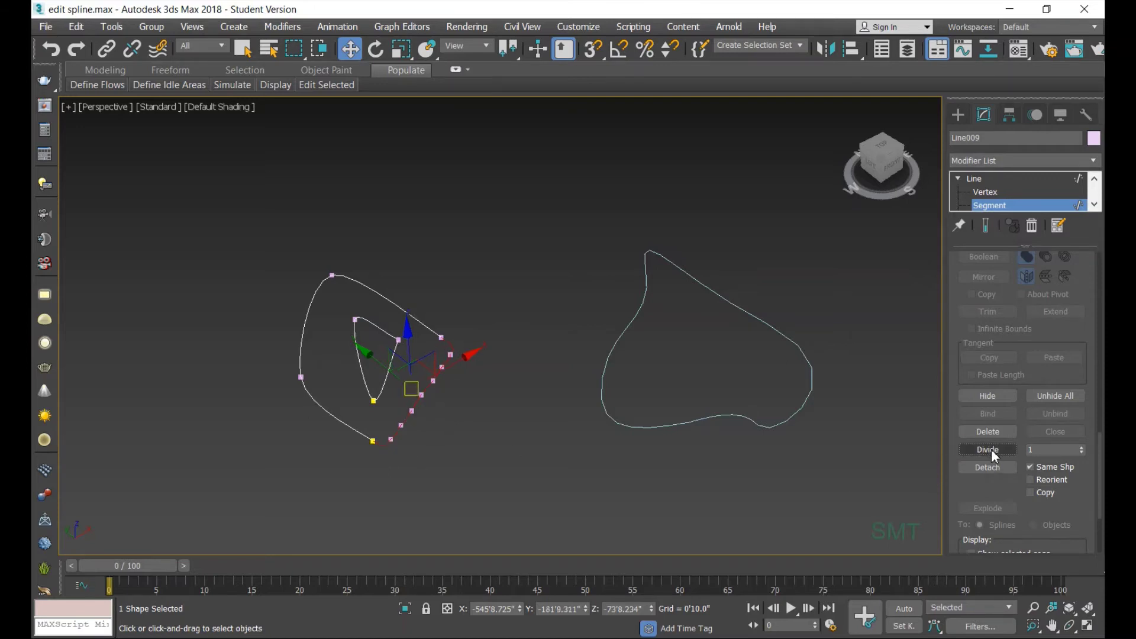
left_click(364, 459)
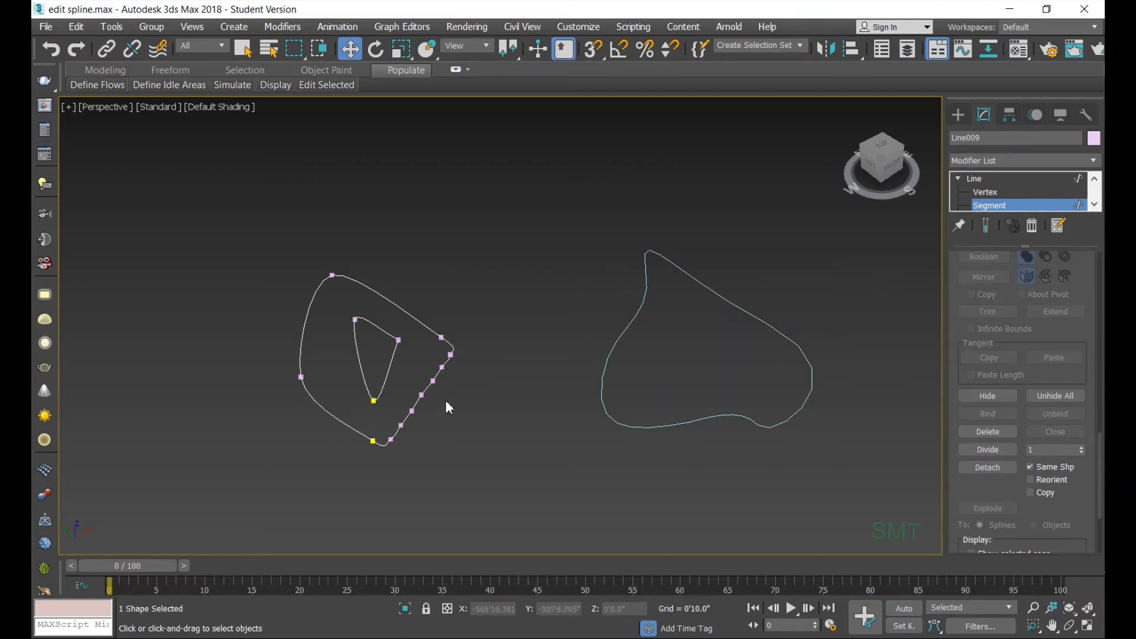
- Set the Divide count to 5 and divide the outer spline's top-right segment
left_click(393, 307)
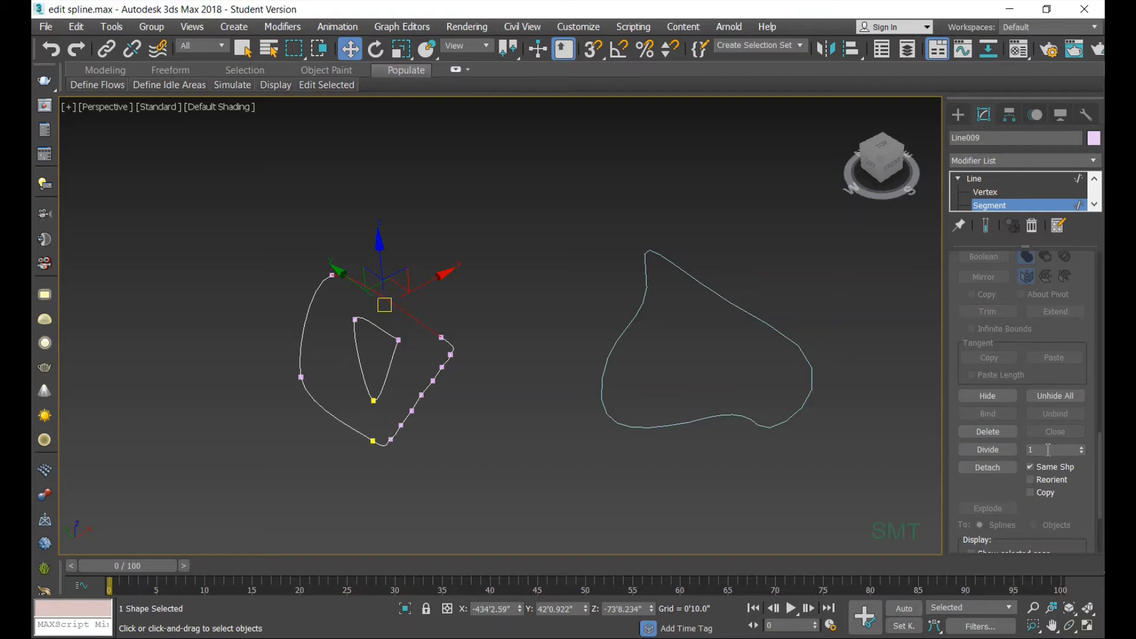
double_click(1047, 450)
type("5")
left_click(1004, 449)
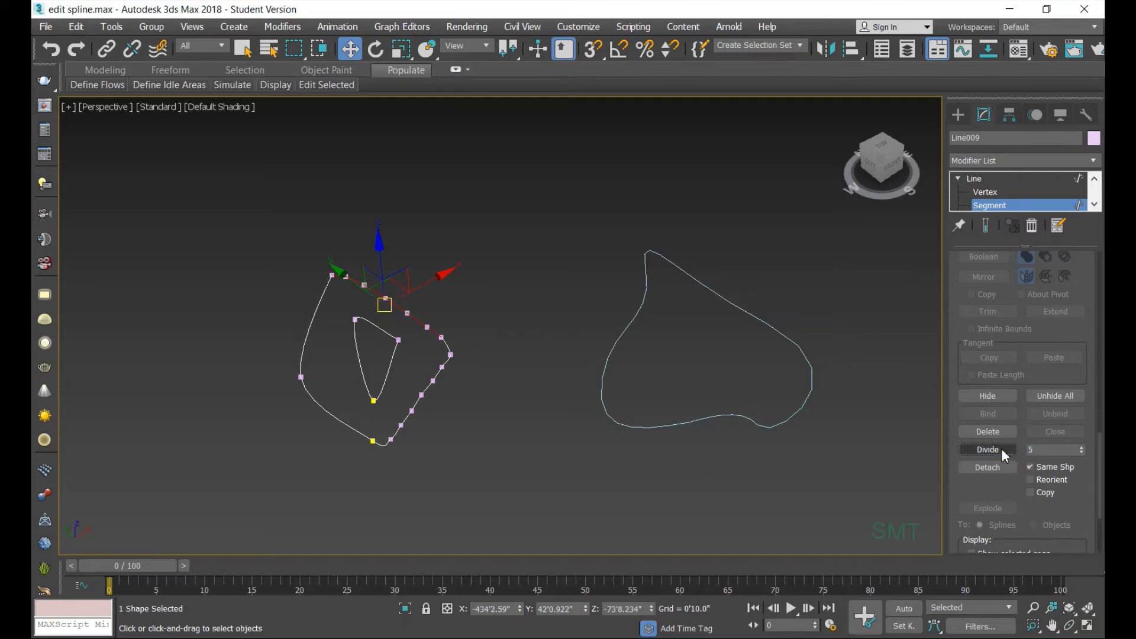
scroll(399, 323, "up", 3)
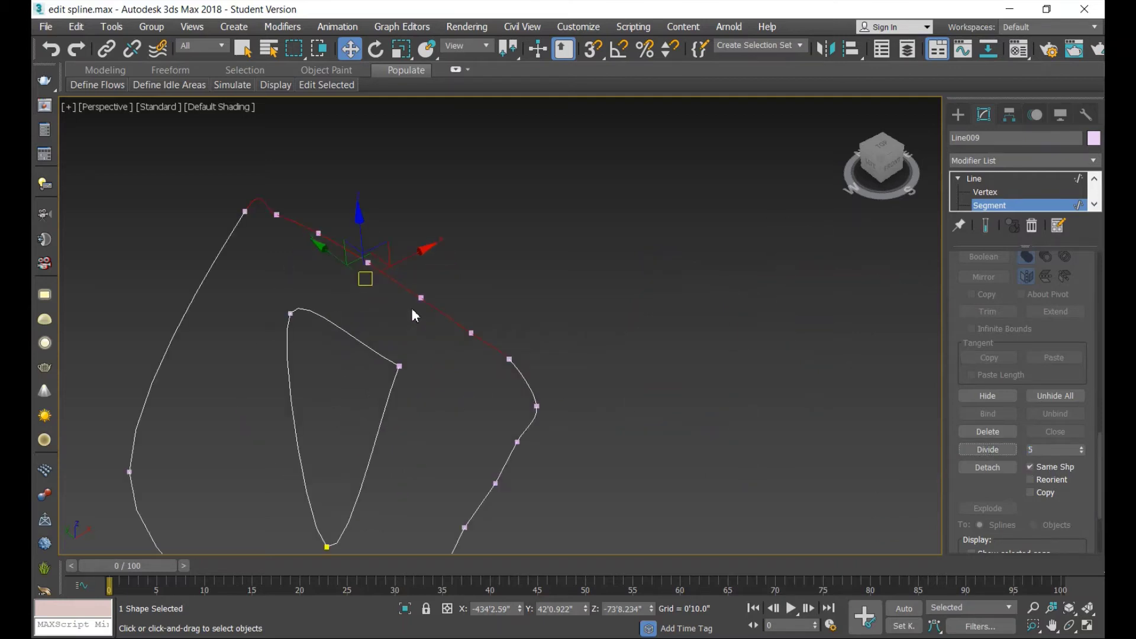
scroll(478, 350, "down", 2)
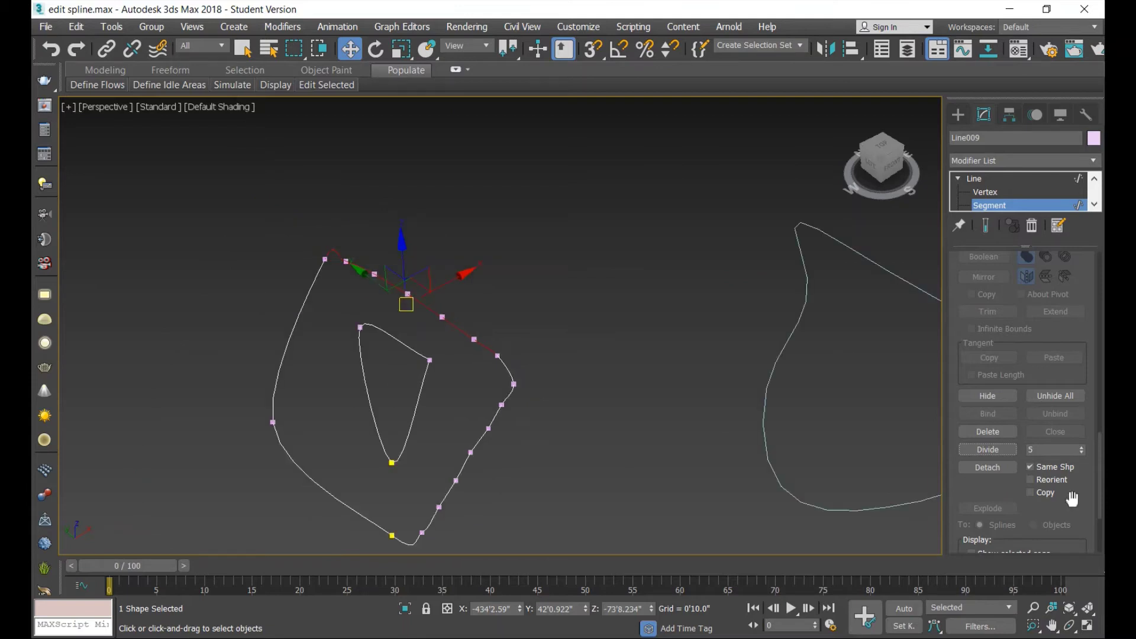
left_click(608, 436)
scroll(608, 436, "down", 2)
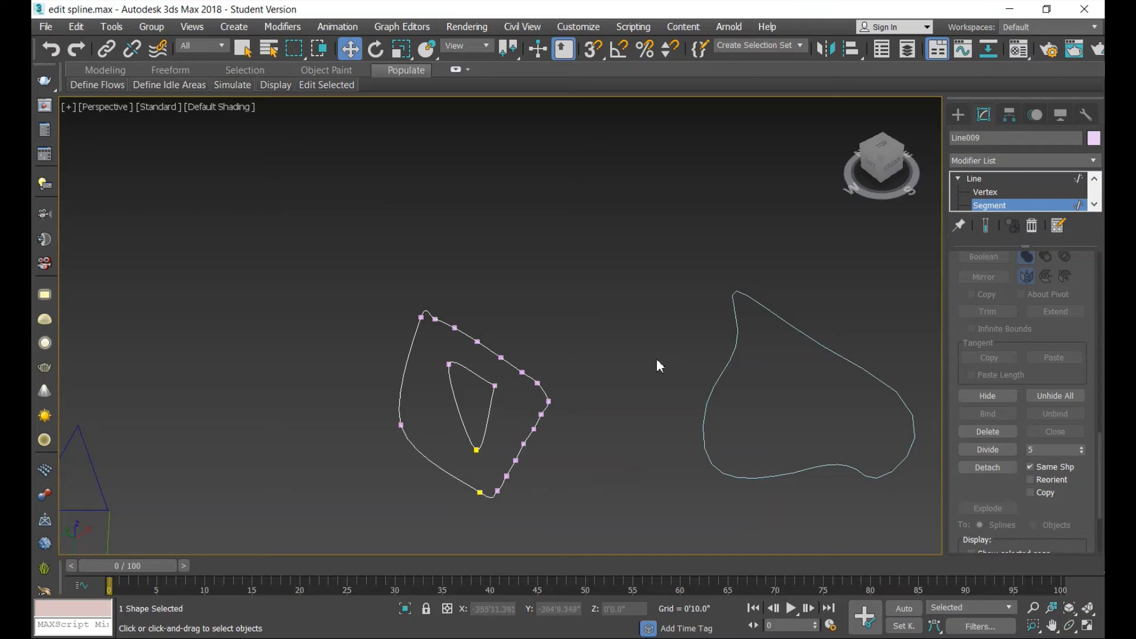
- Cycle through Vertex, Segment and Spline levels, then select the outer spline's lower-left segment
scroll(1035, 186, "down", 1)
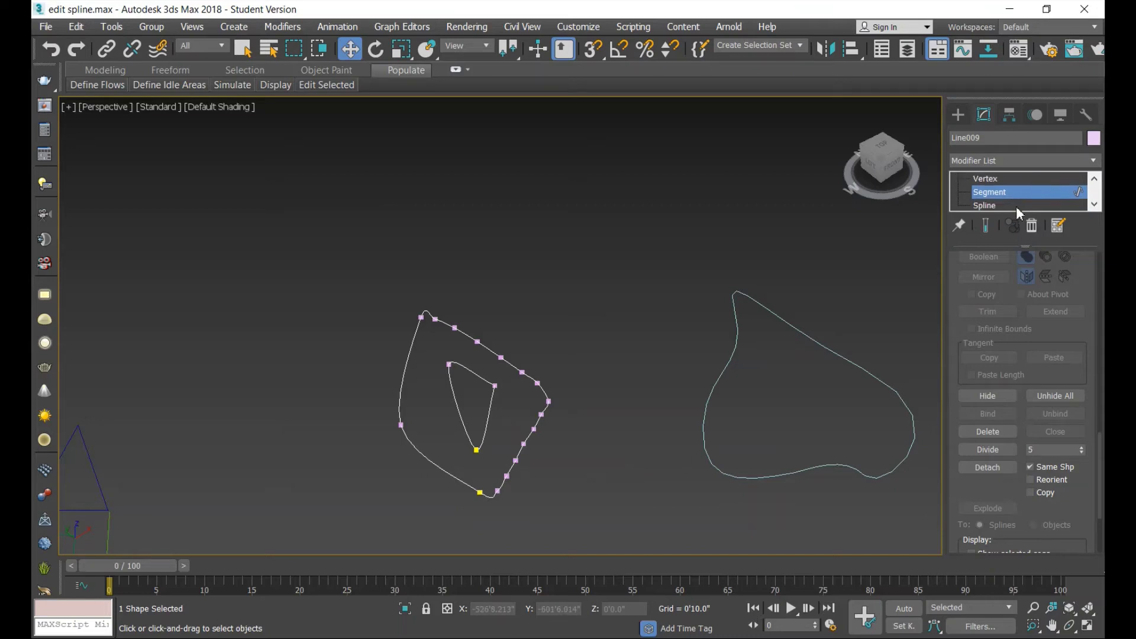
left_click(992, 180)
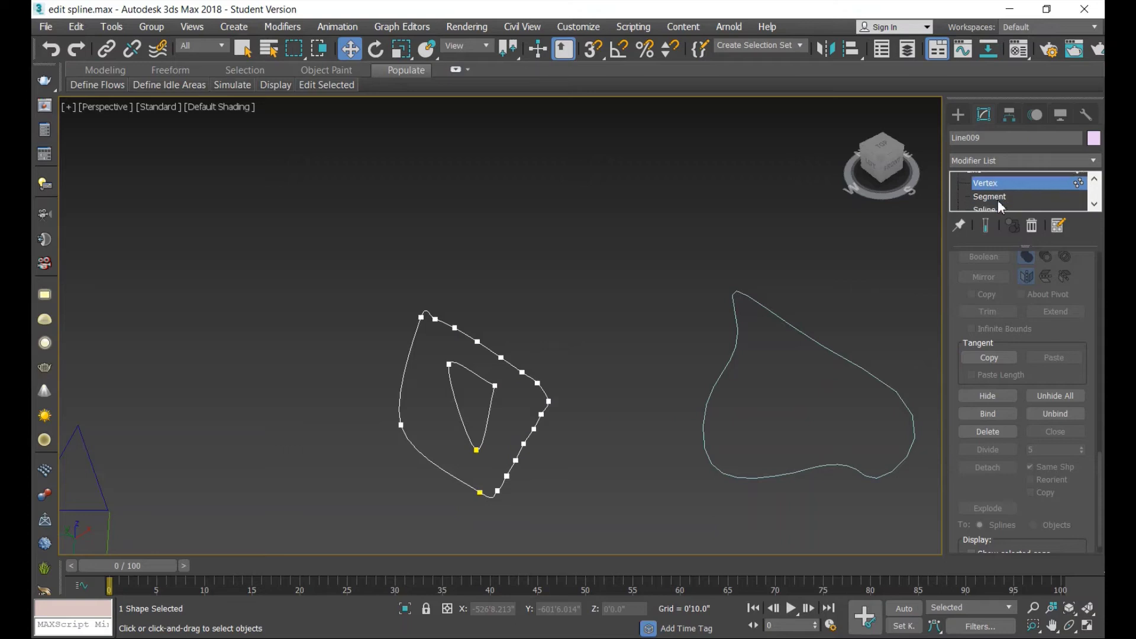
scroll(996, 188, "down", 1)
left_click(997, 193)
scroll(996, 187, "down", 1)
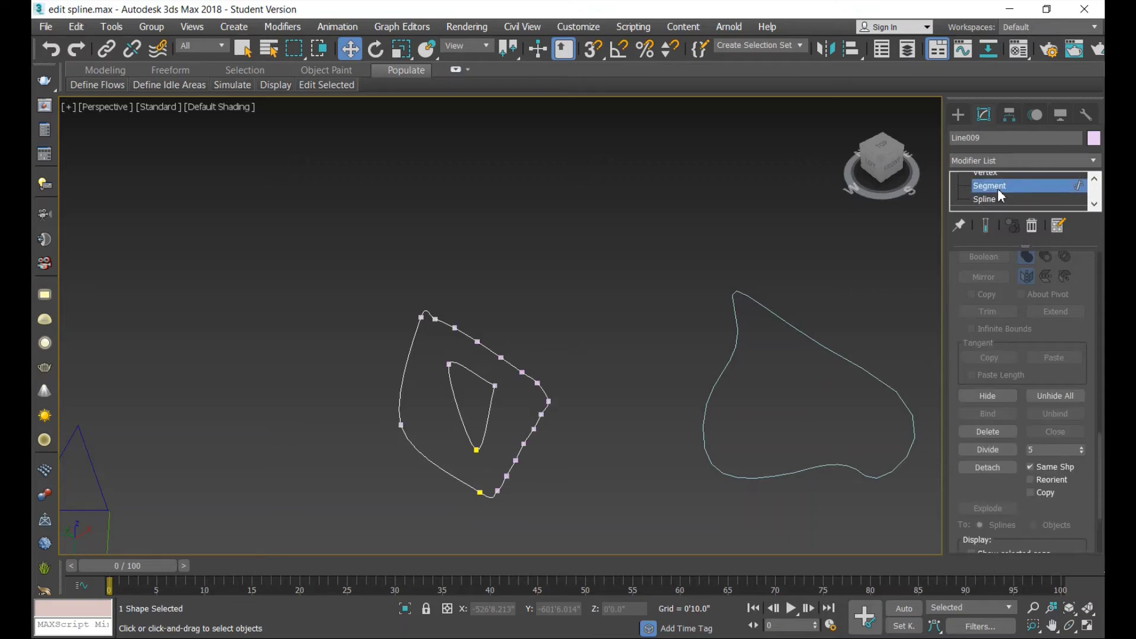
left_click(991, 191)
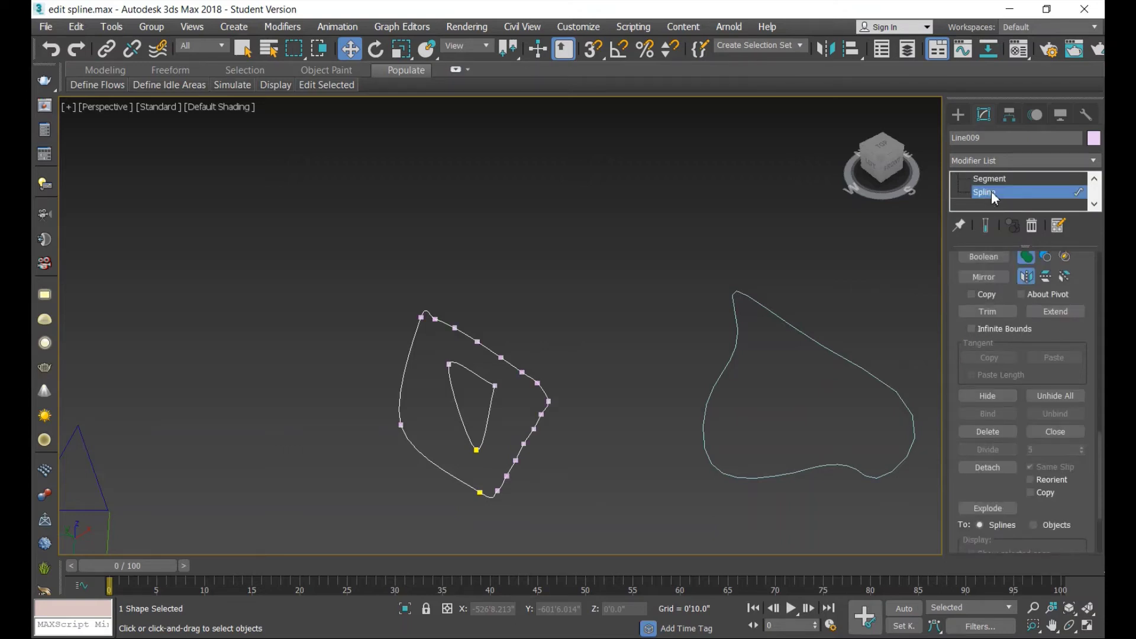
scroll(993, 195, "up", 1)
left_click(996, 194)
scroll(996, 194, "up", 1)
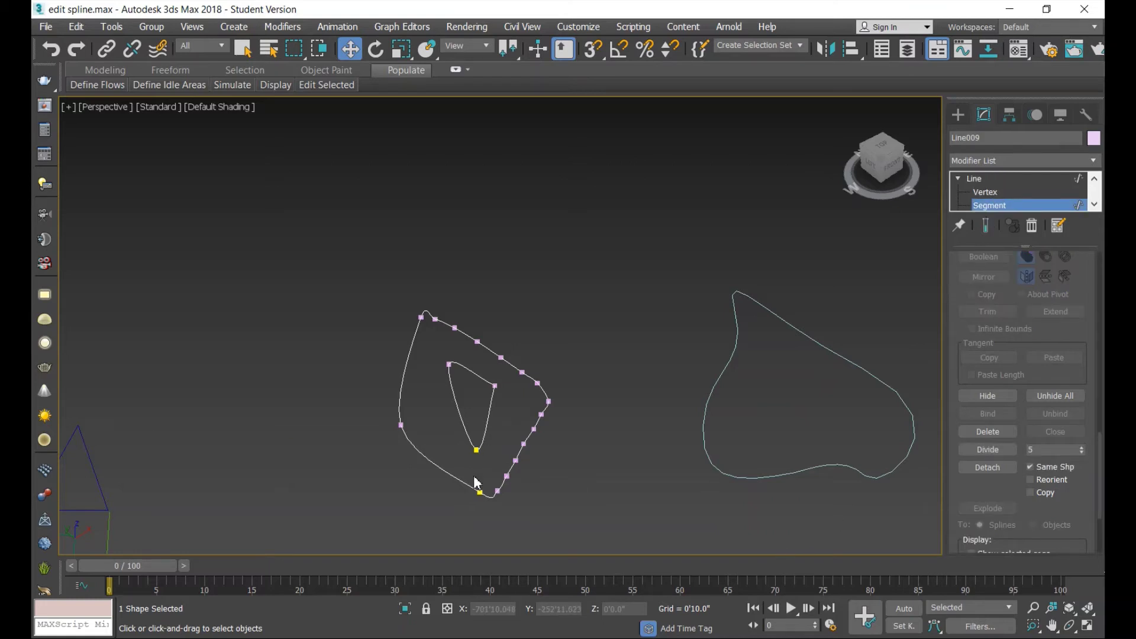
left_click(444, 471)
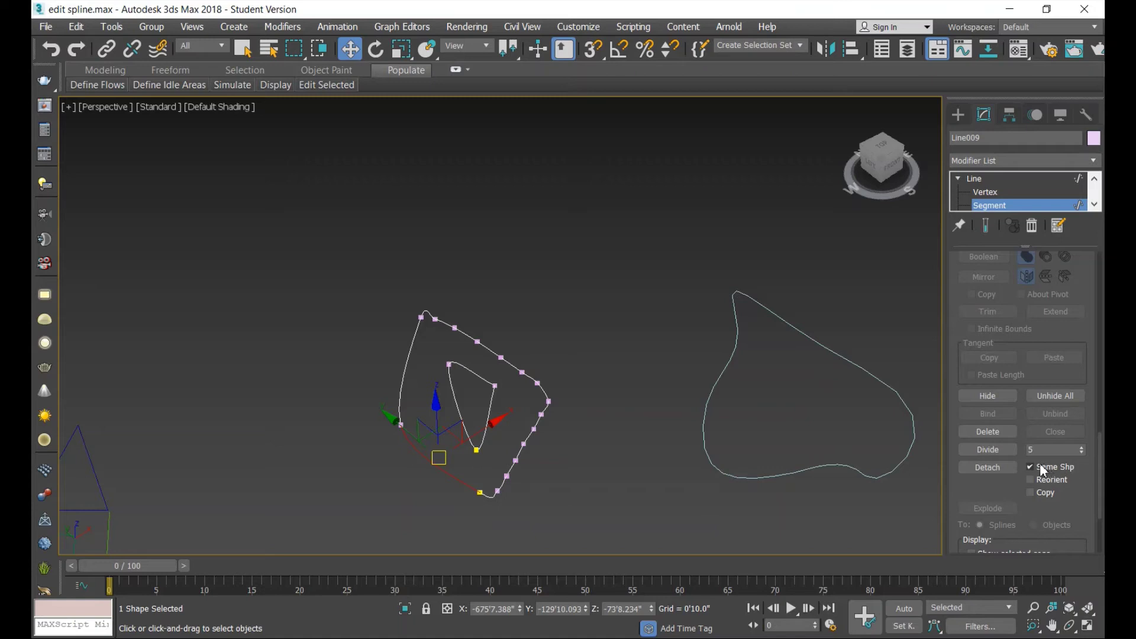
- Detach the lower-left segment with Same Shp off as a new shape named Shape001
left_click(998, 471)
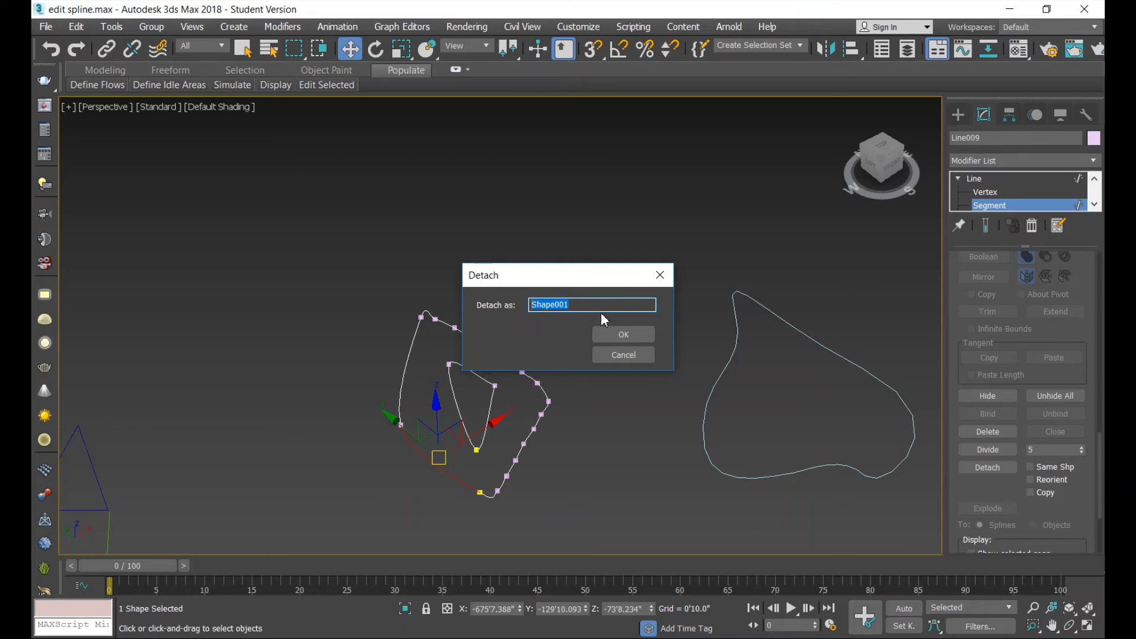
left_click(635, 335)
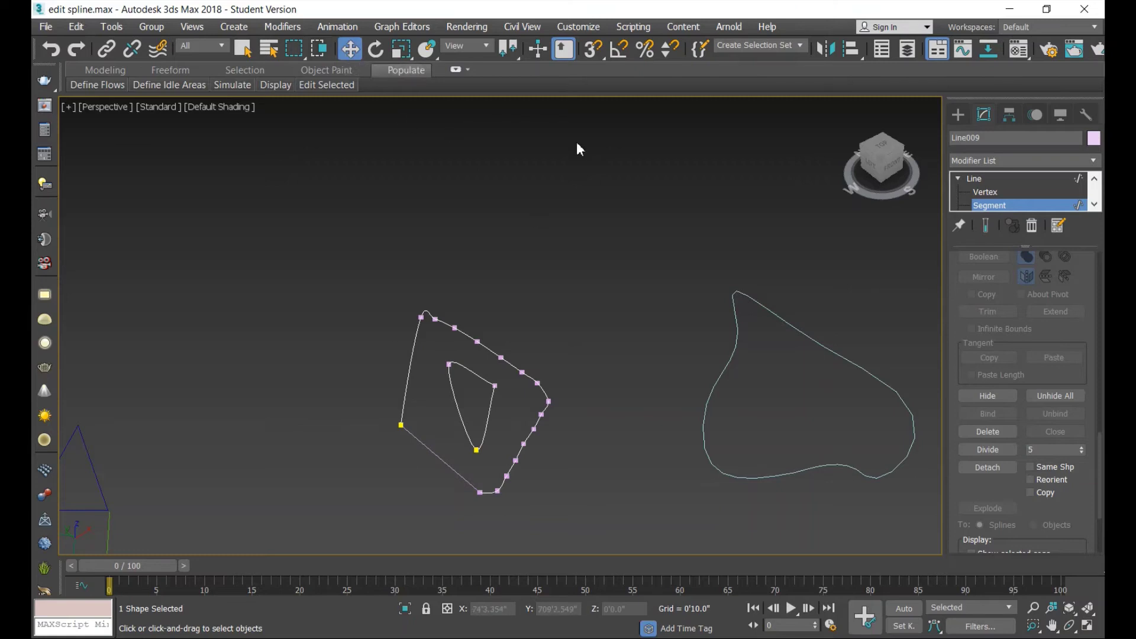
- Leave sub-object mode, undo a trial move of Shape001, and reselect Line009
left_click(994, 205)
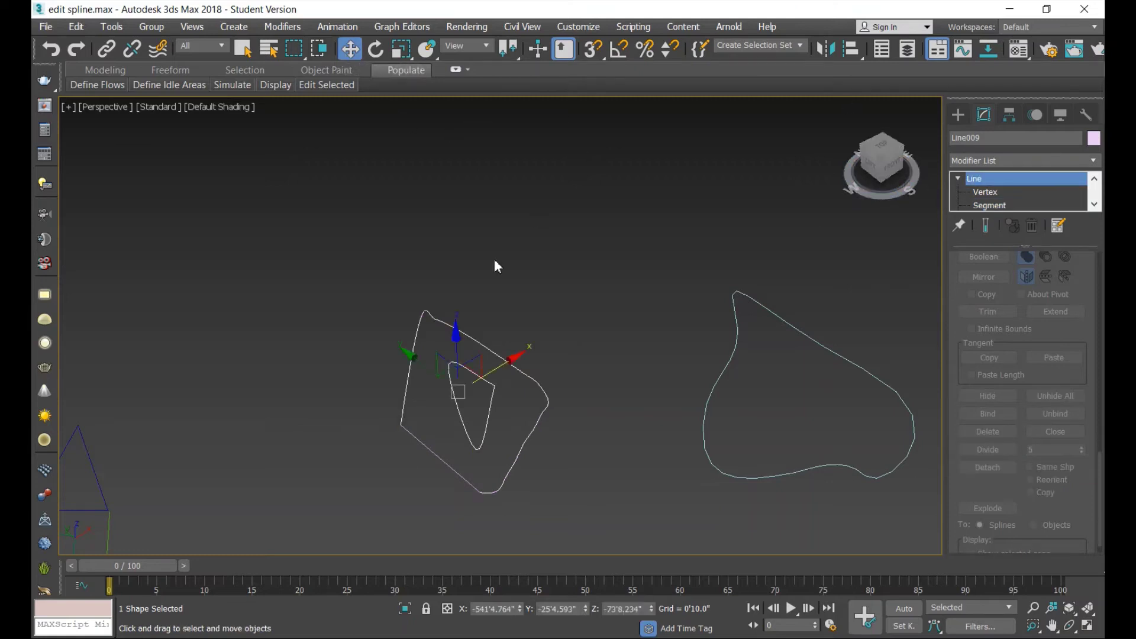
left_click(438, 454)
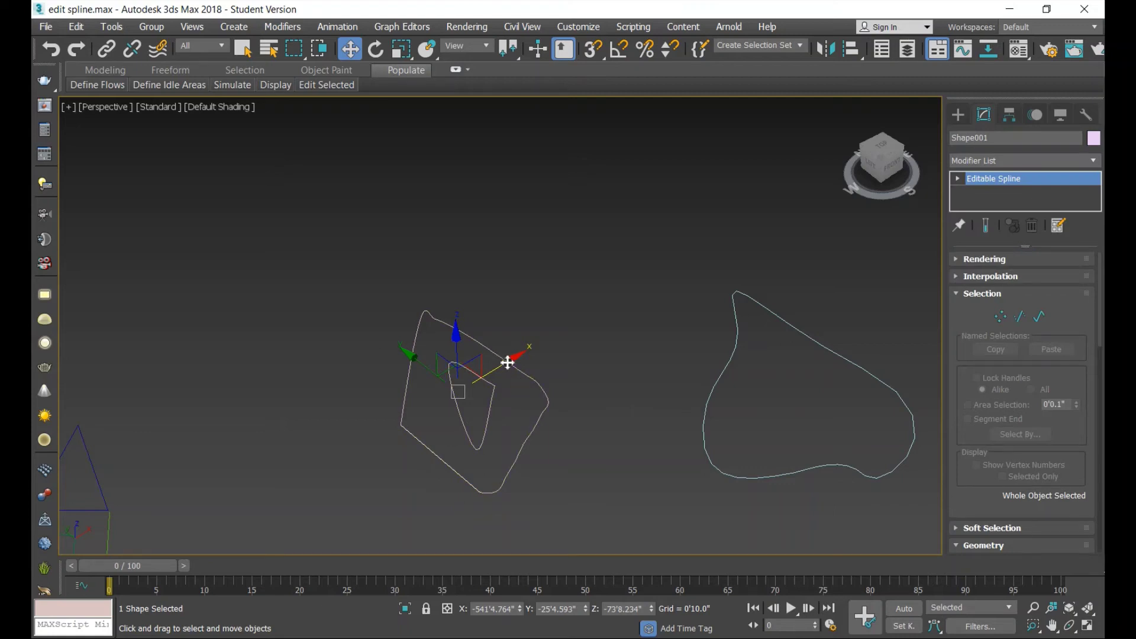
left_click_drag(510, 363, 343, 395)
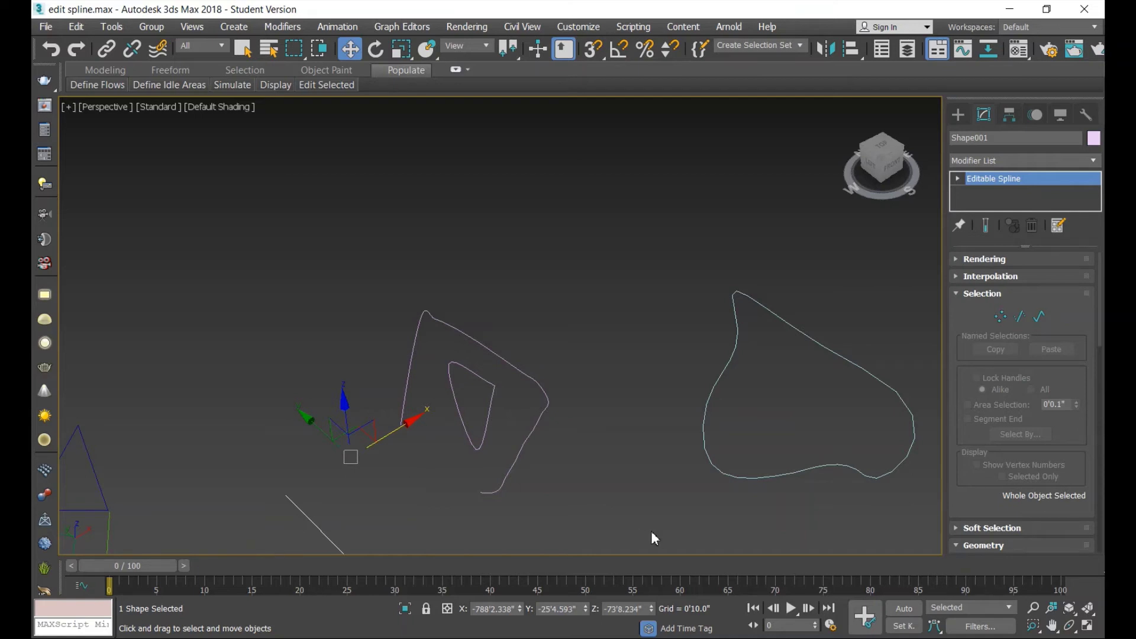
key("ctrl+z")
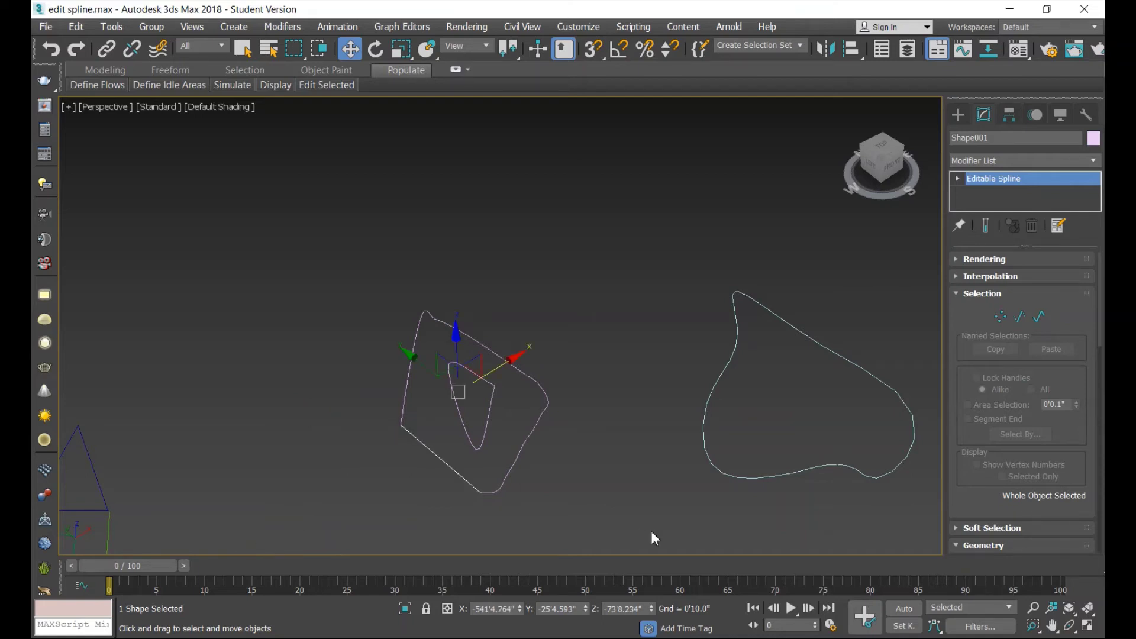
key("ctrl+z")
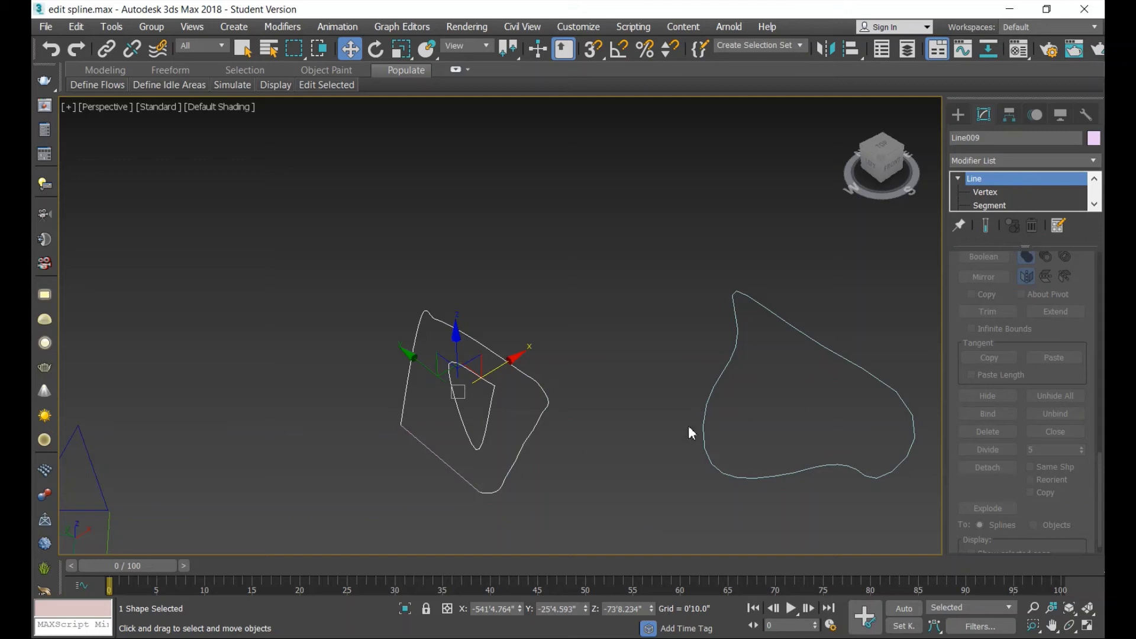
left_click(690, 432)
left_click(476, 485)
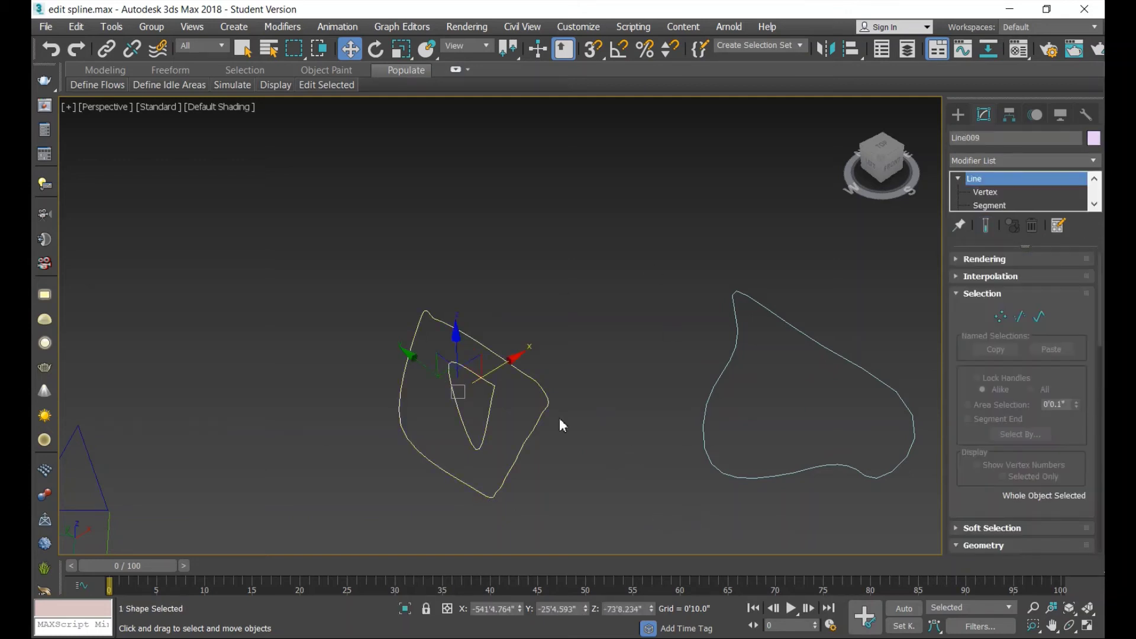
- Select Line009's outer closed spline at Spline level, then switch to Segment level
left_click(1040, 318)
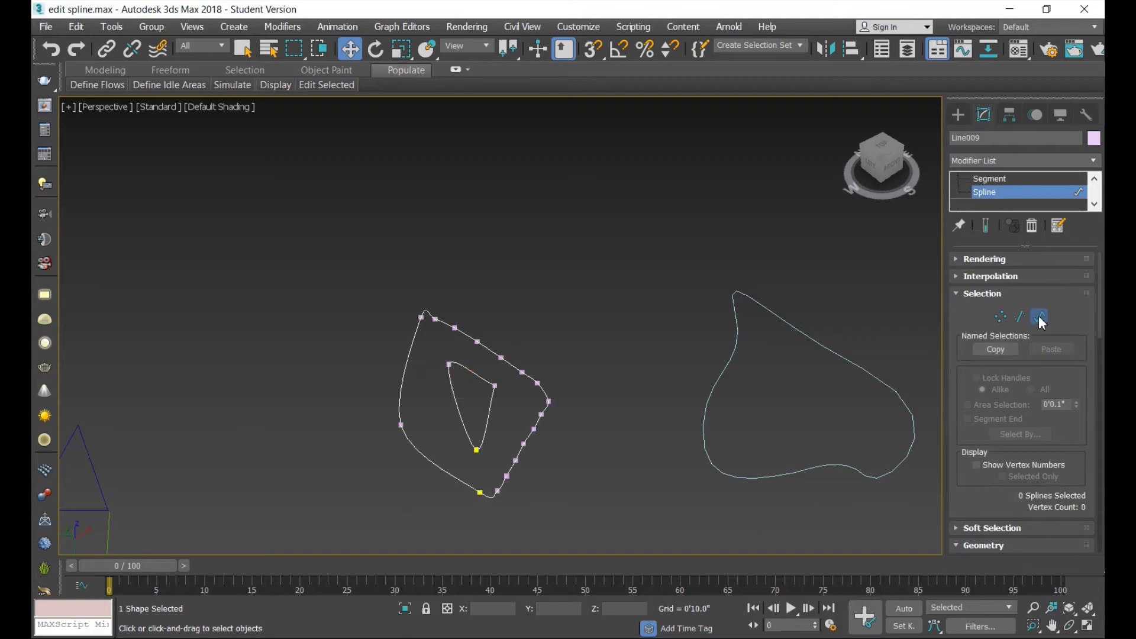
left_click(446, 474)
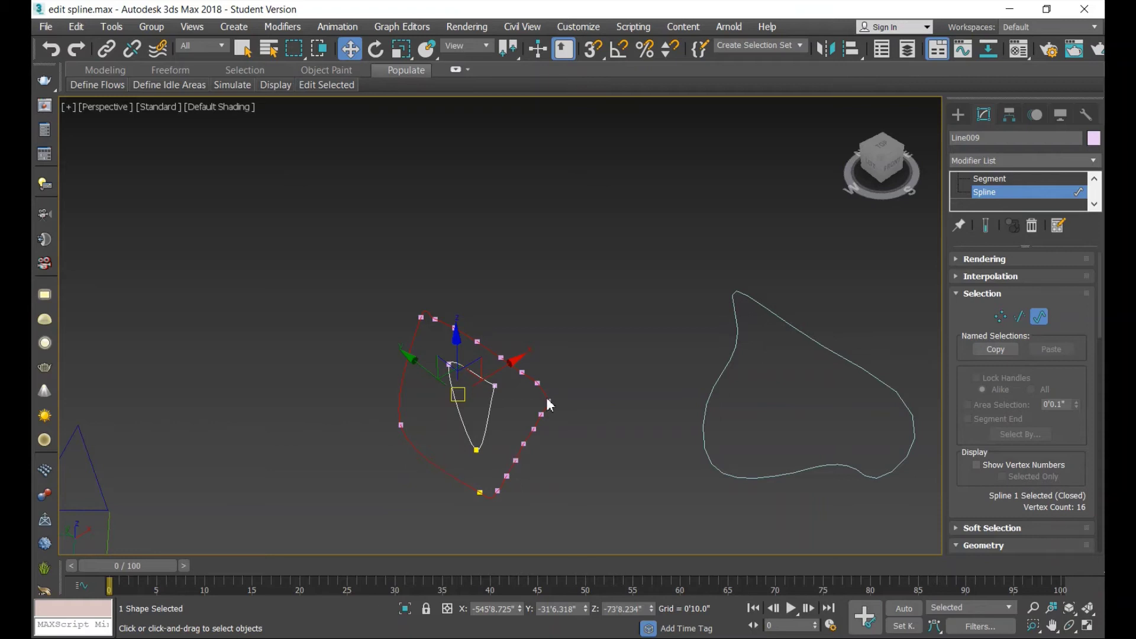
scroll(995, 430, "down", 1)
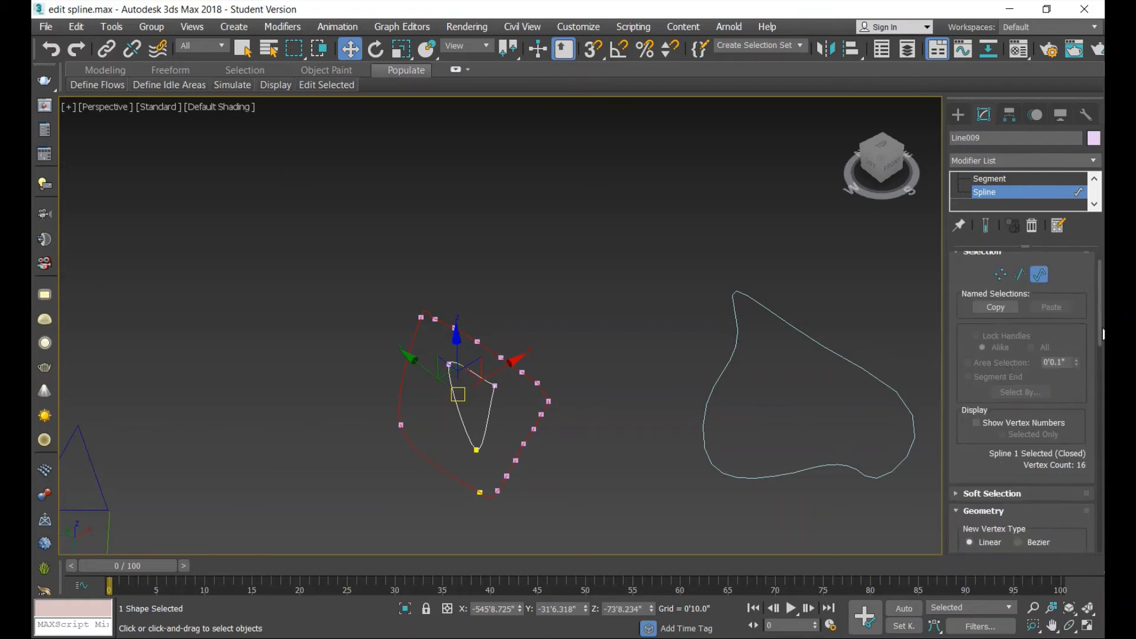
scroll(995, 431, "down", 8)
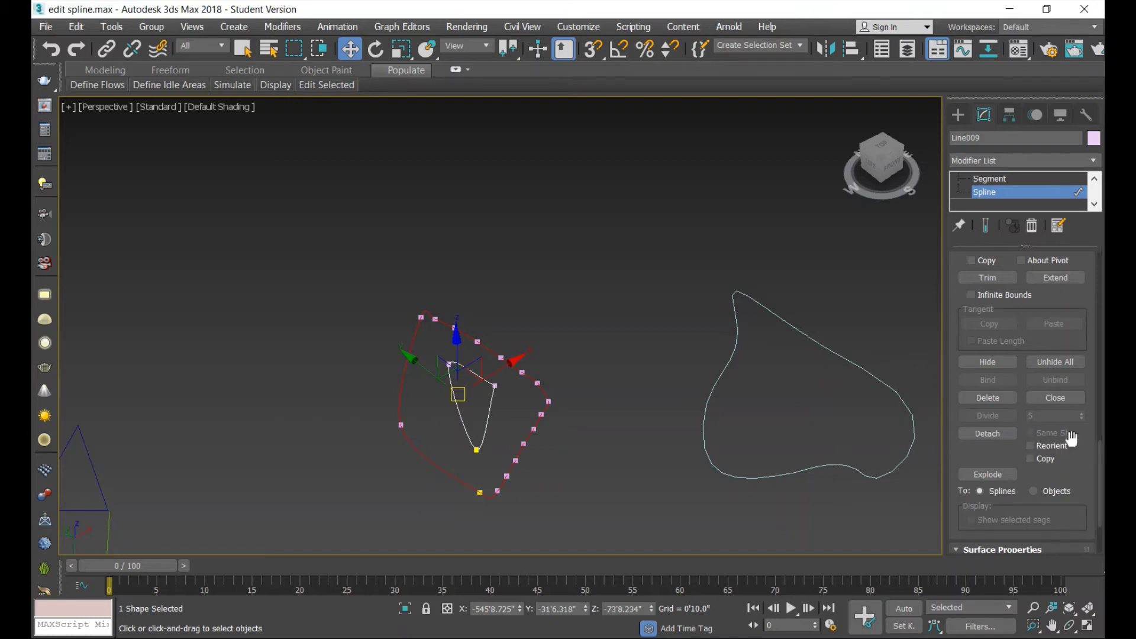
left_click(996, 177)
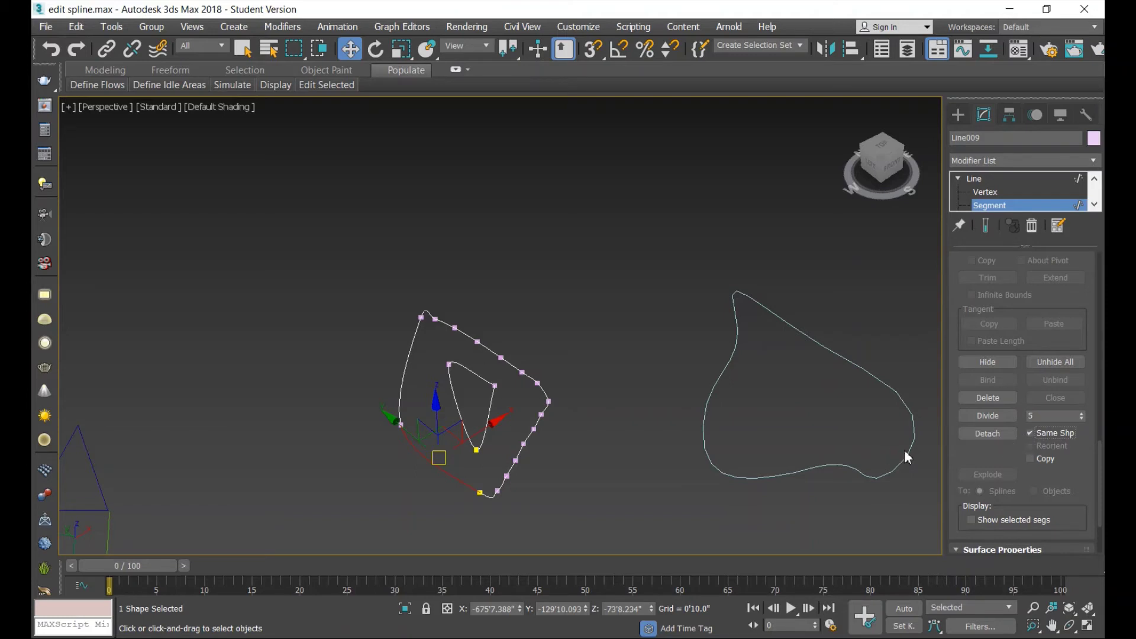
- Detach the lower-left segment within the same shape, undoing a trial move of it
left_click(1002, 434)
left_click(610, 471)
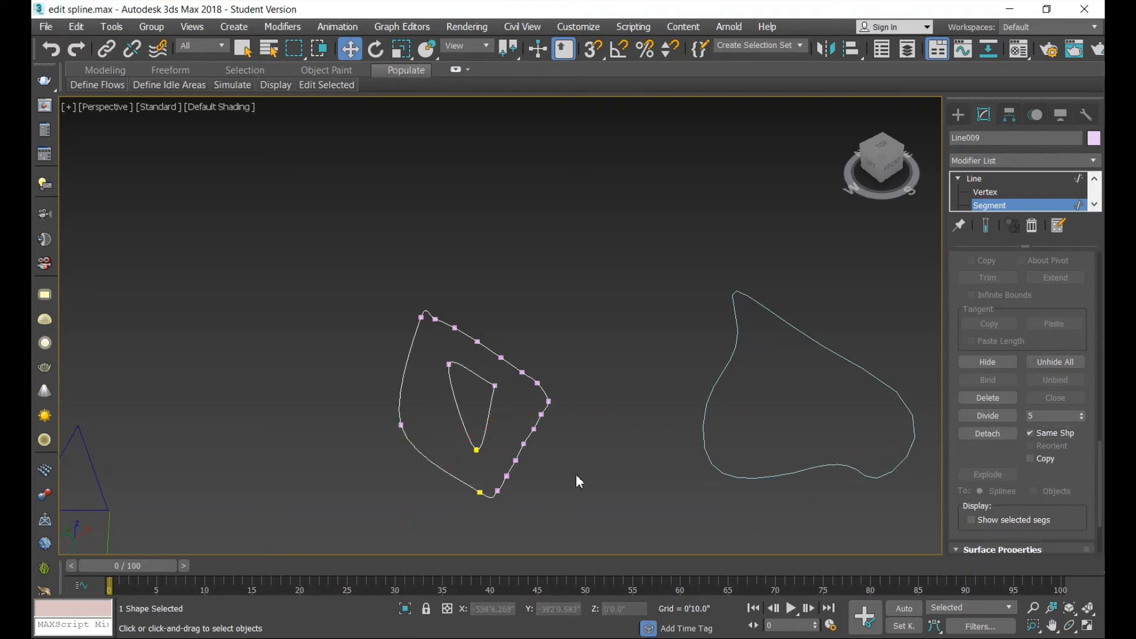
left_click(434, 462)
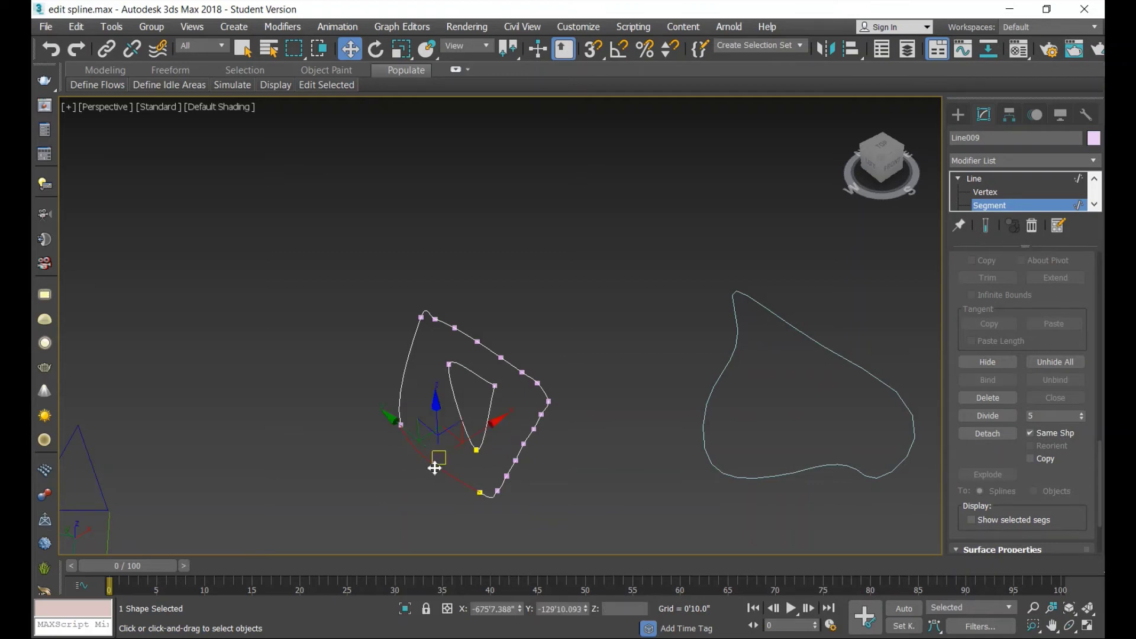
left_click_drag(441, 459, 411, 460)
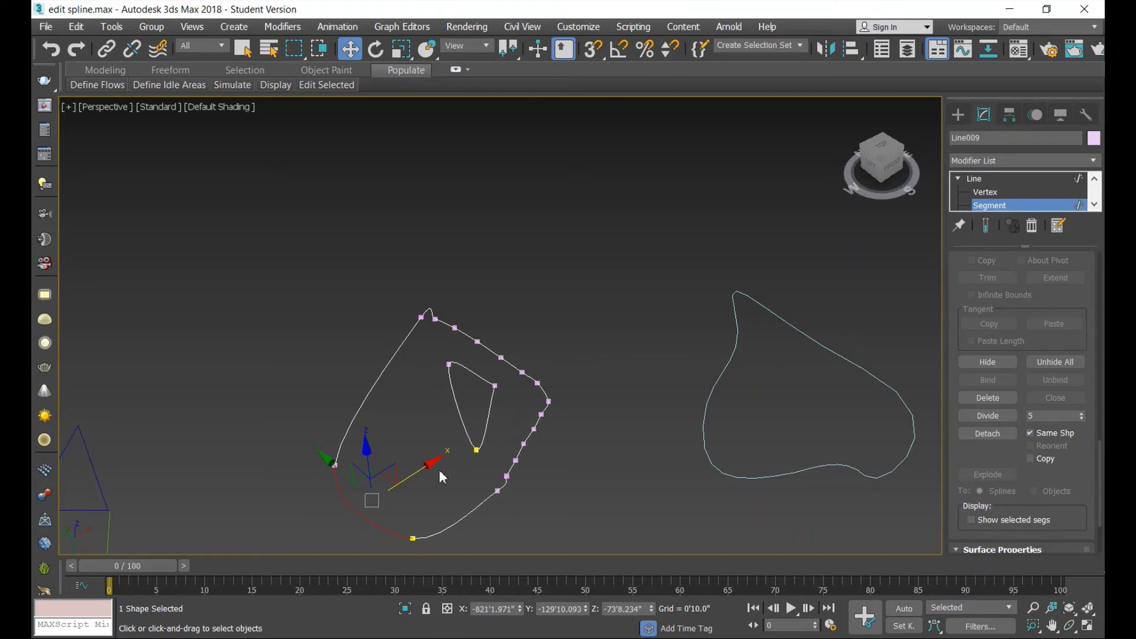
mouse_move(439, 467)
left_mouse_down()
mouse_move(390, 495)
mouse_move(447, 441)
left_mouse_up()
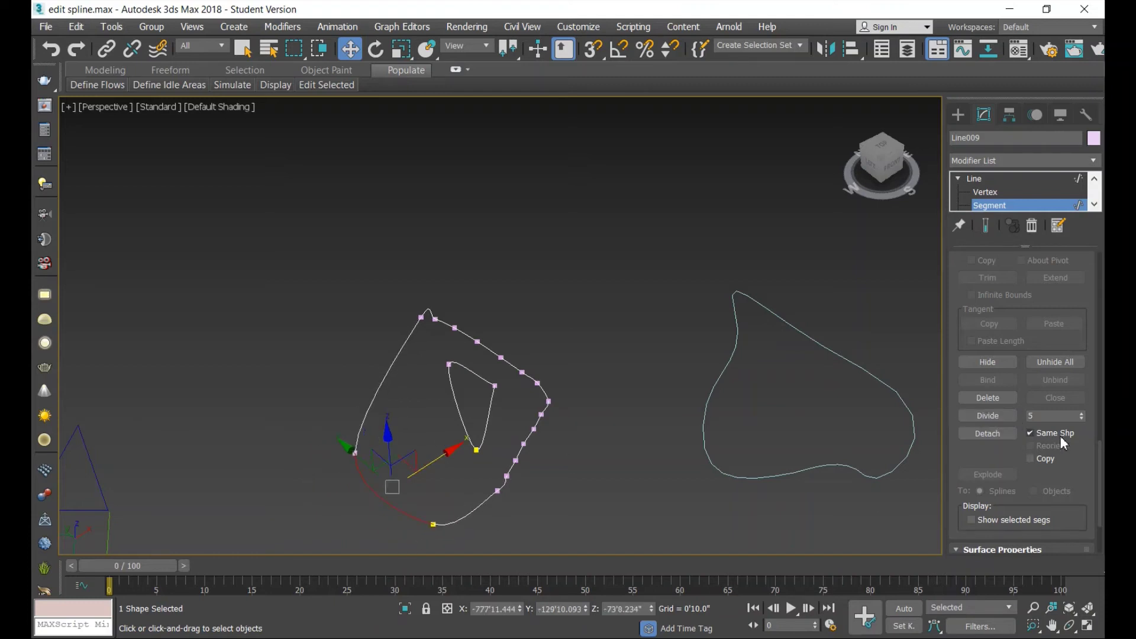
left_click(999, 435)
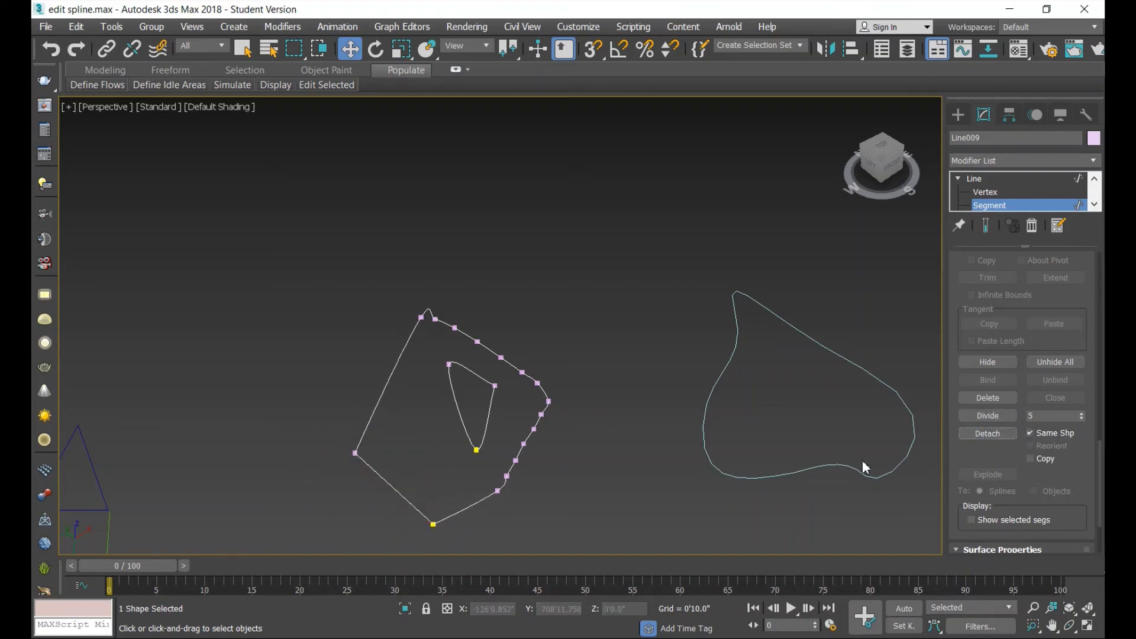
left_click(395, 494)
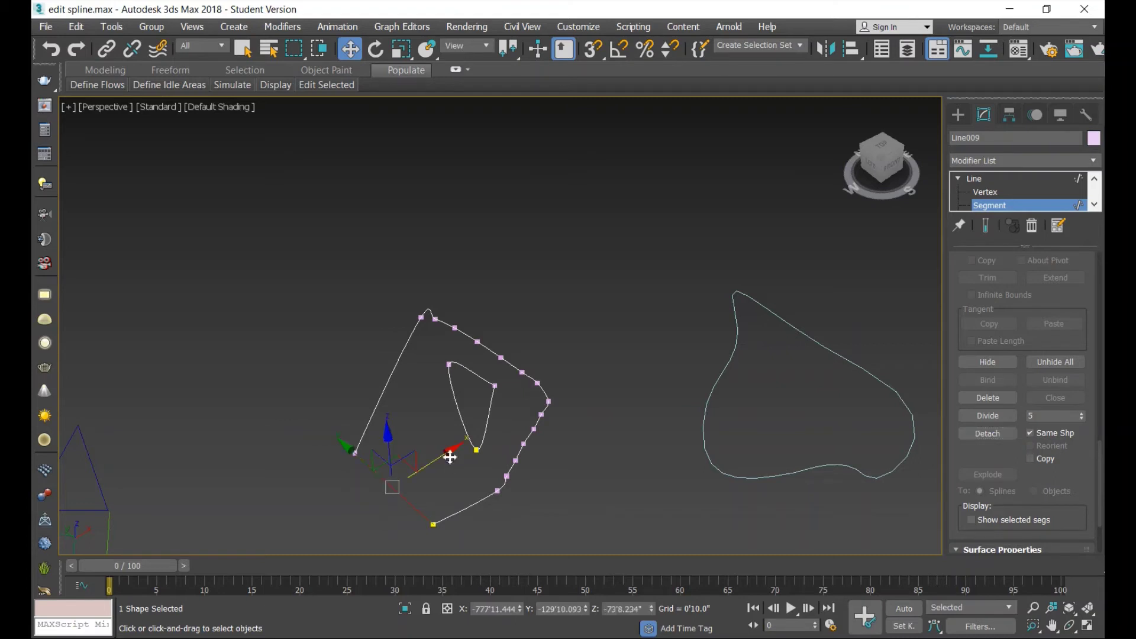
mouse_move(450, 457)
left_mouse_down()
mouse_move(368, 469)
mouse_move(378, 460)
left_mouse_up()
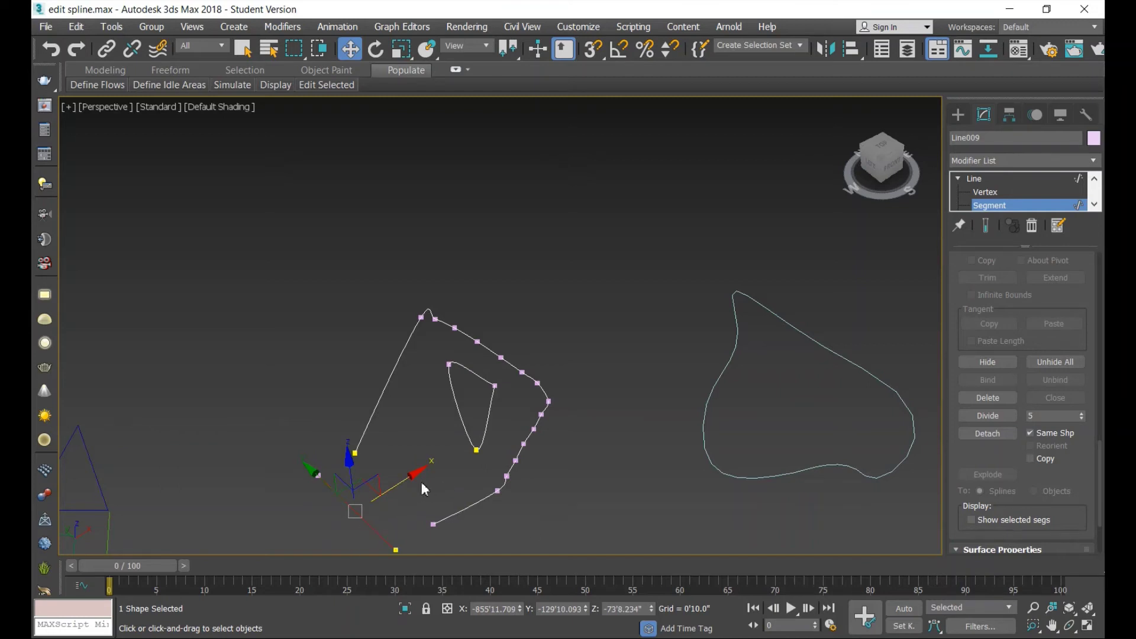
left_click(521, 535)
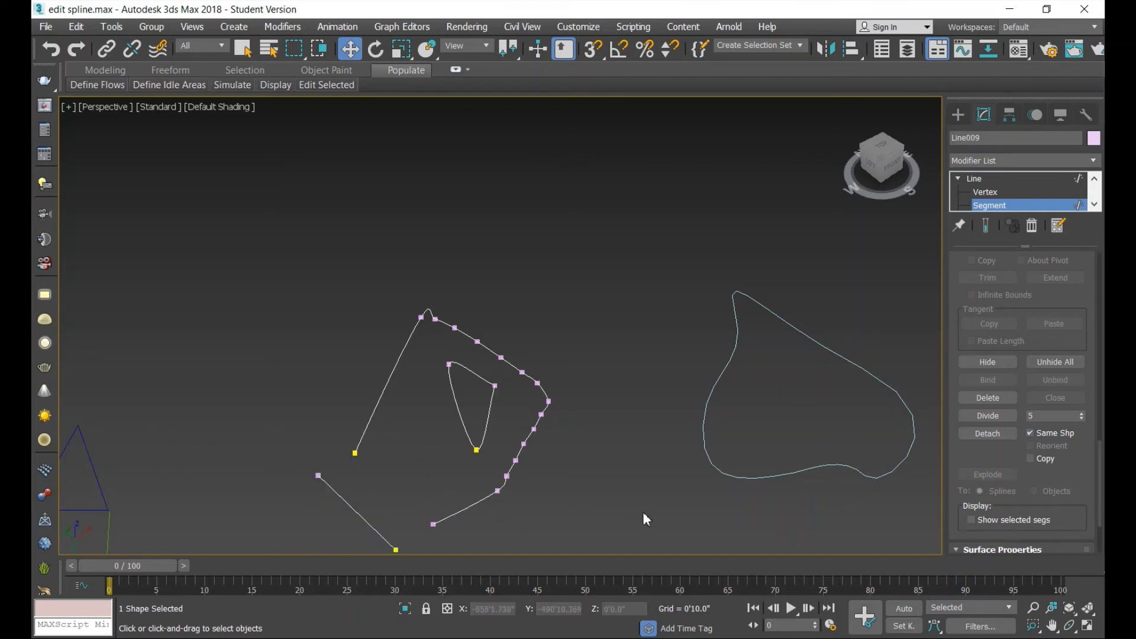
key("ctrl+z")
key("ctrl+z")
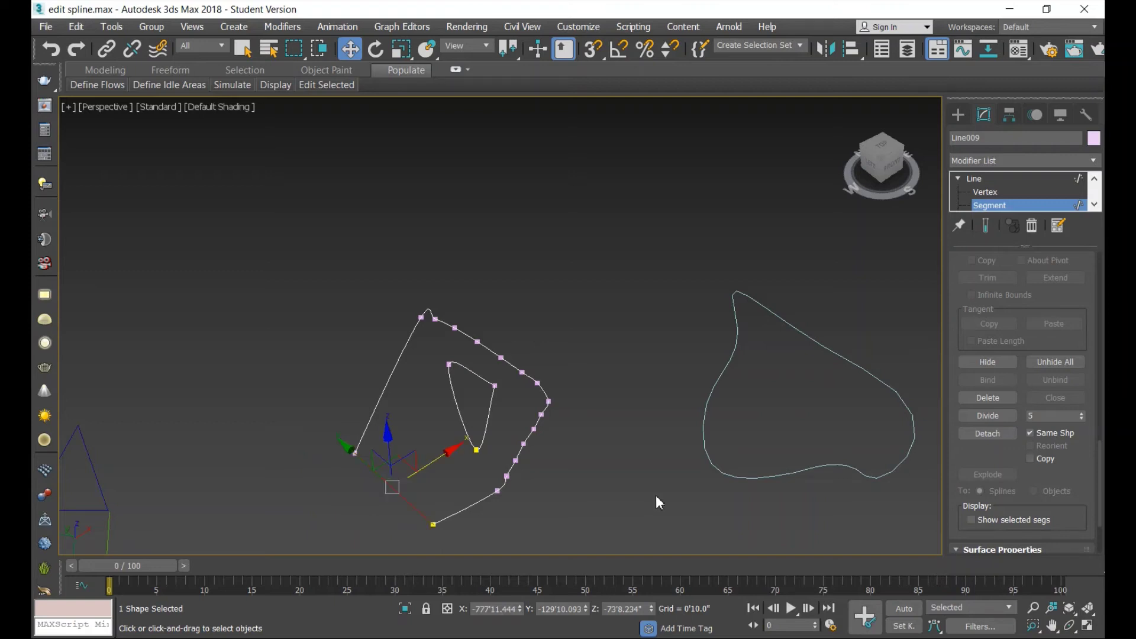
- At Spline level, nudge the detached lower-left piece slightly to the left
left_click(980, 180)
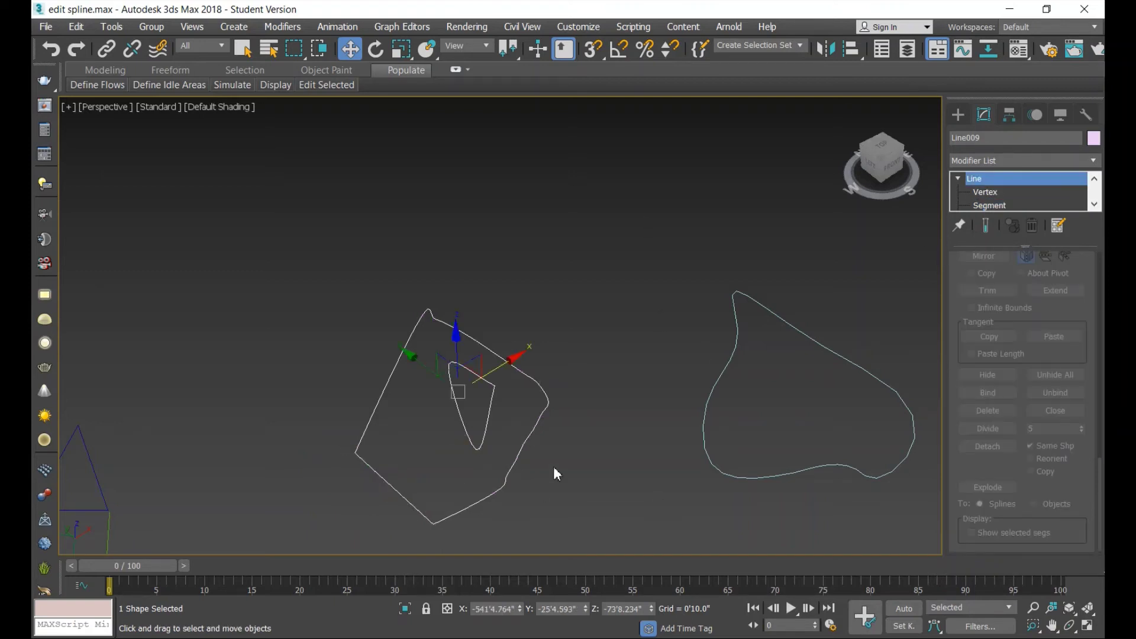
scroll(1027, 183, "down", 1)
scroll(971, 188, "down", 1)
left_click(974, 192)
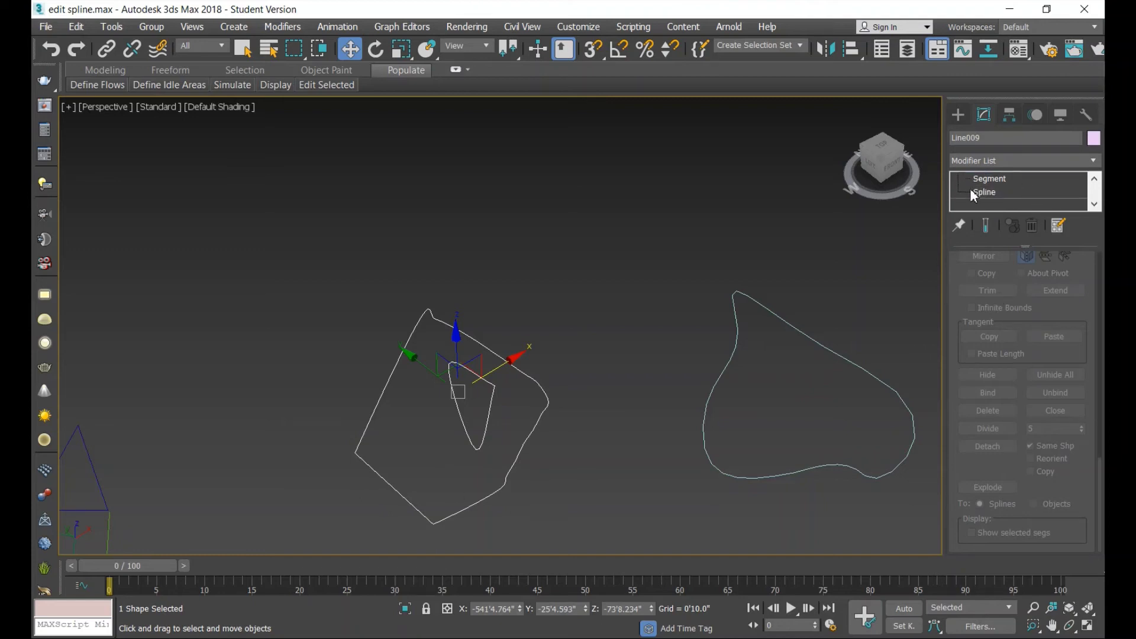
left_click(406, 500)
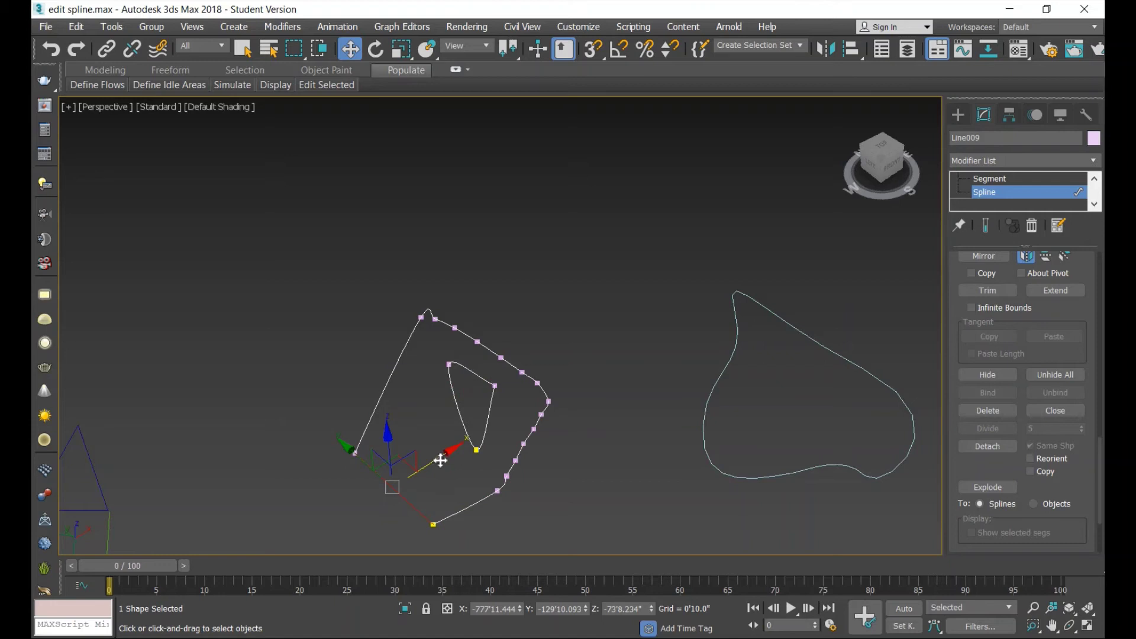
left_click_drag(440, 461, 413, 448)
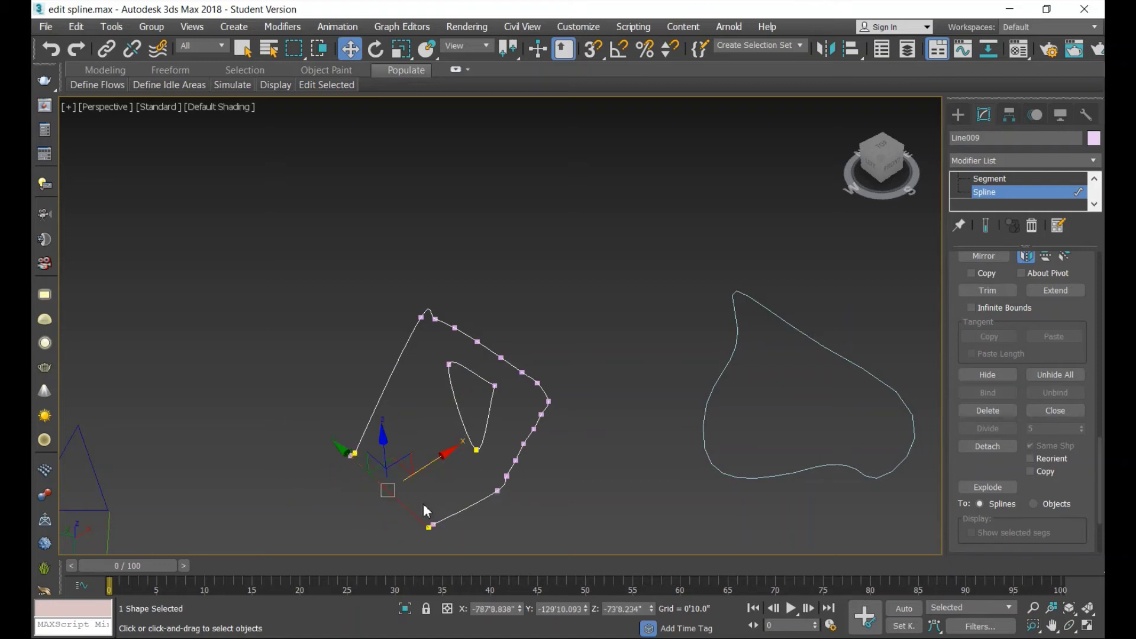
left_click(627, 510)
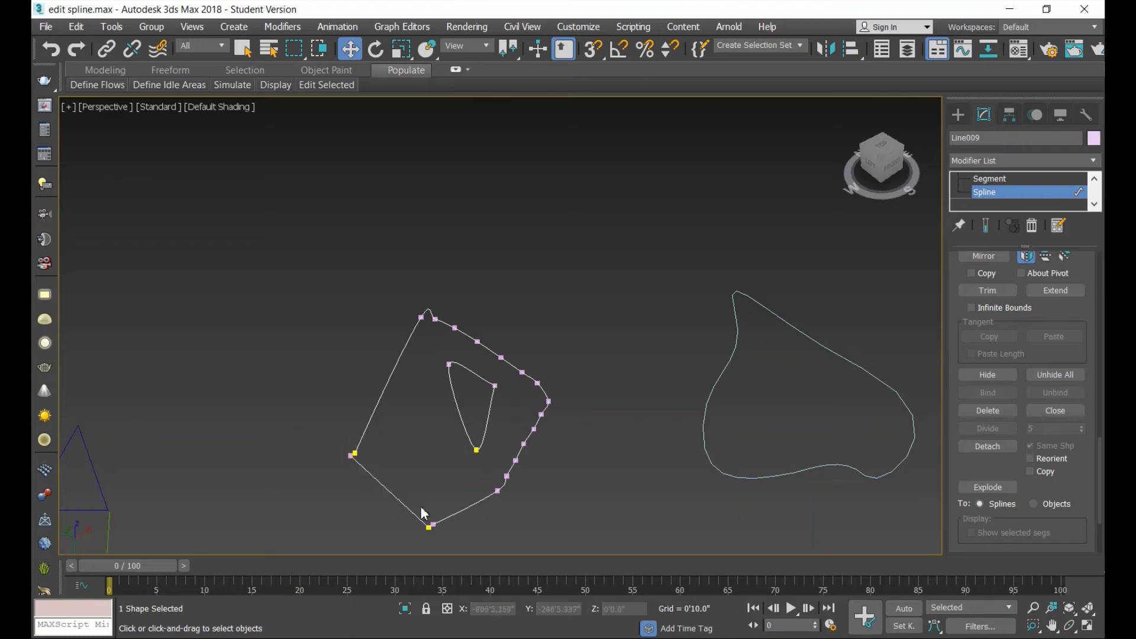
- Detach the upper-left segment within the same shape, move it up-left, and enable Reorient
left_click(1003, 178)
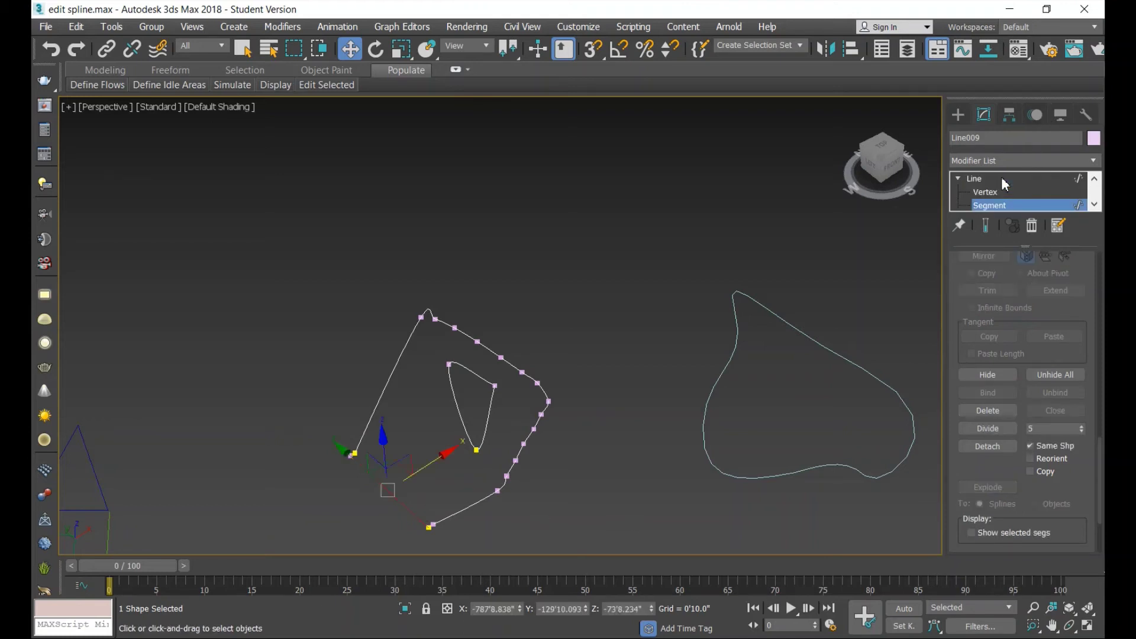
left_click(394, 390)
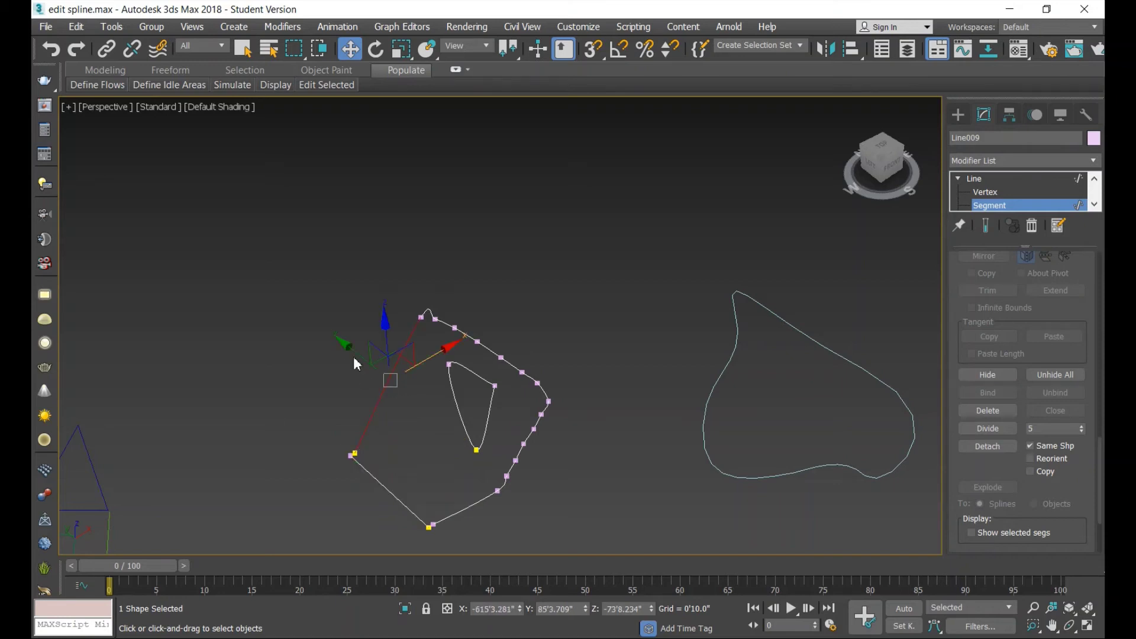
left_click_drag(352, 347, 276, 293)
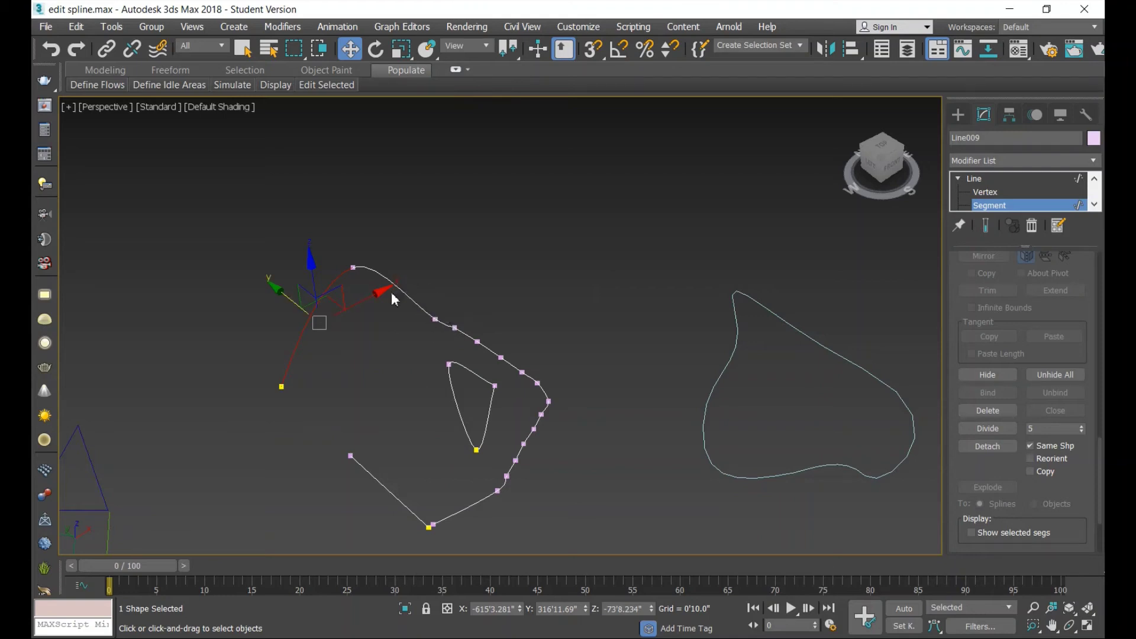
left_click(616, 492)
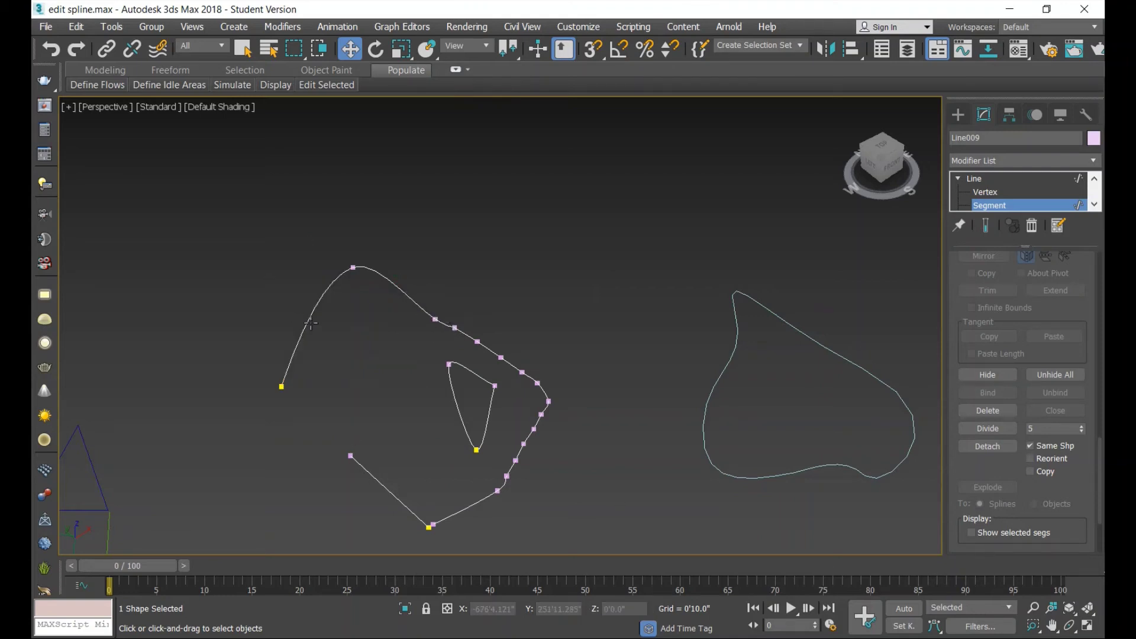
left_click(311, 323)
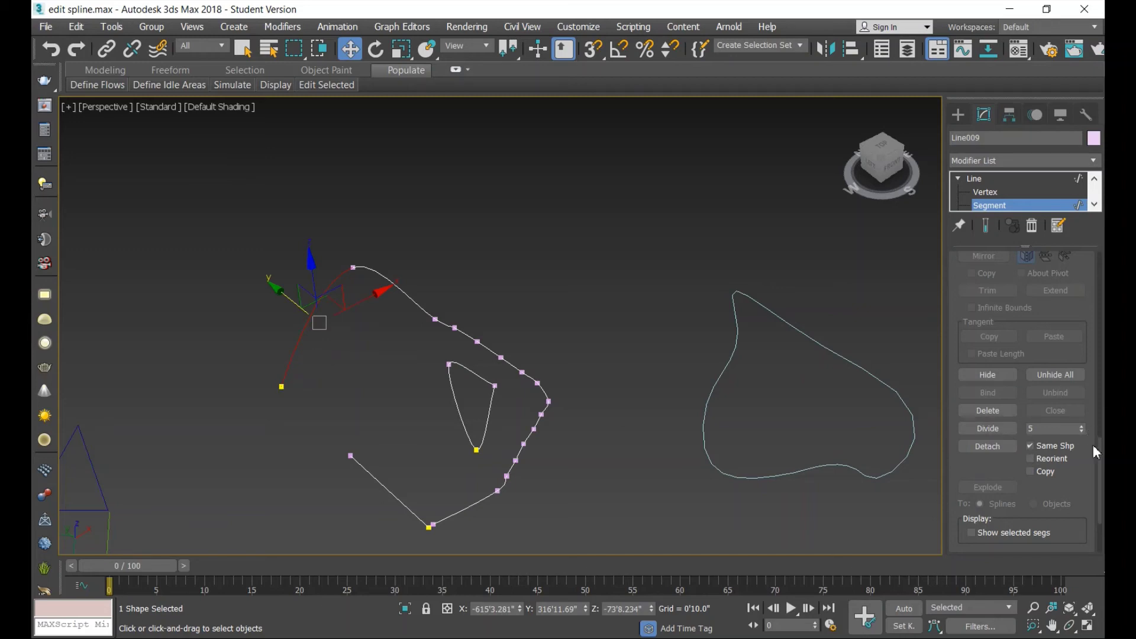
left_click(984, 449)
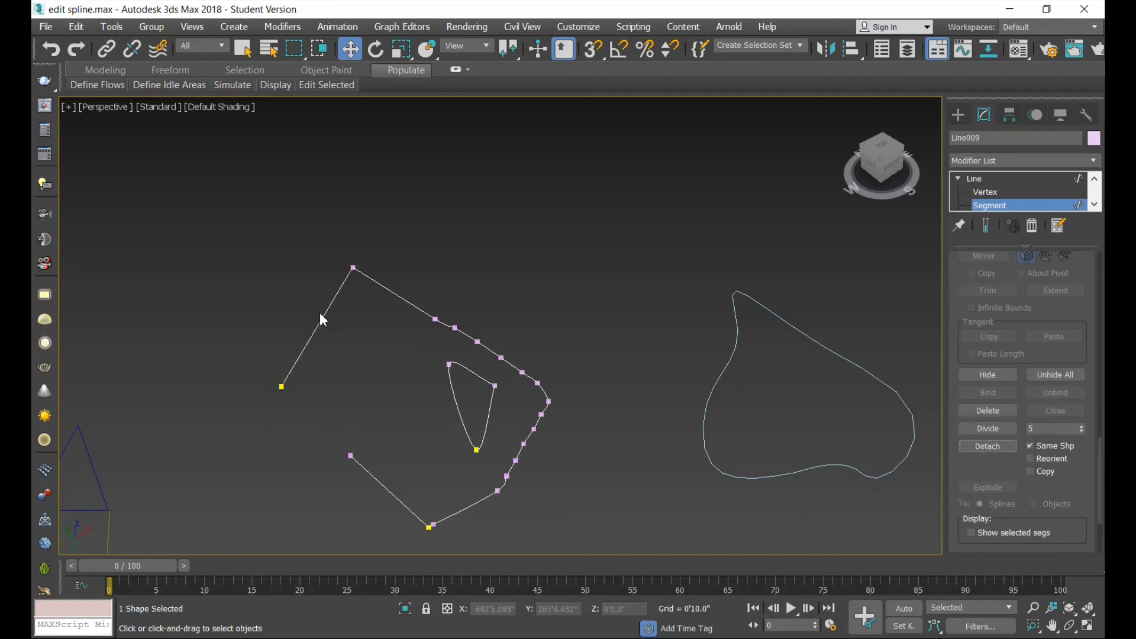
left_click(319, 335)
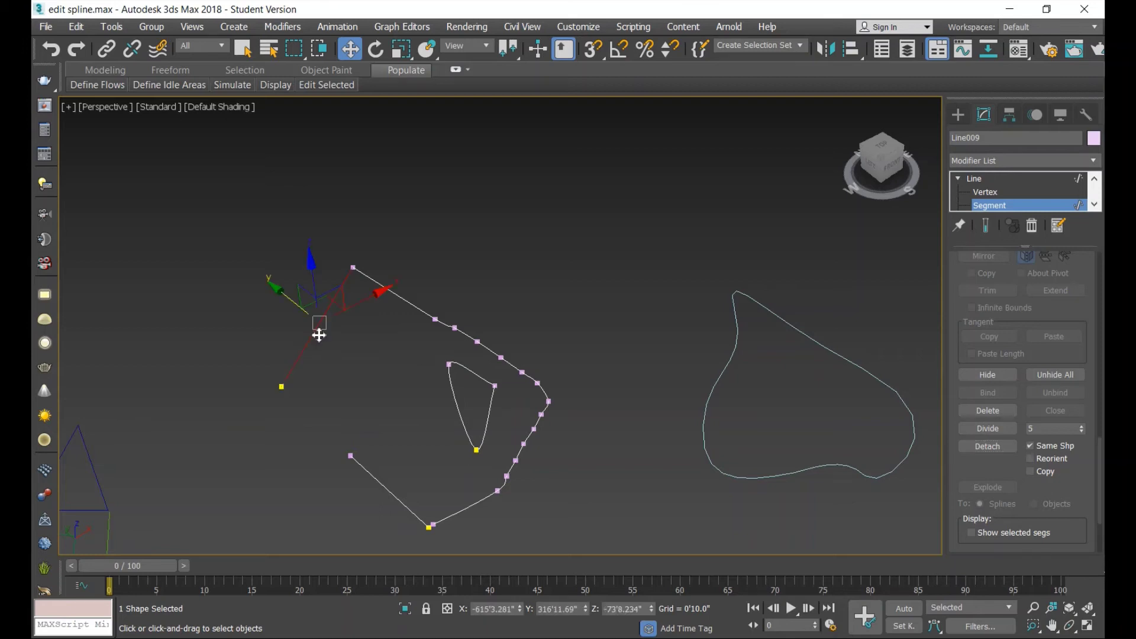
mouse_move(286, 298)
left_mouse_down()
mouse_move(229, 281)
mouse_move(203, 254)
left_mouse_up()
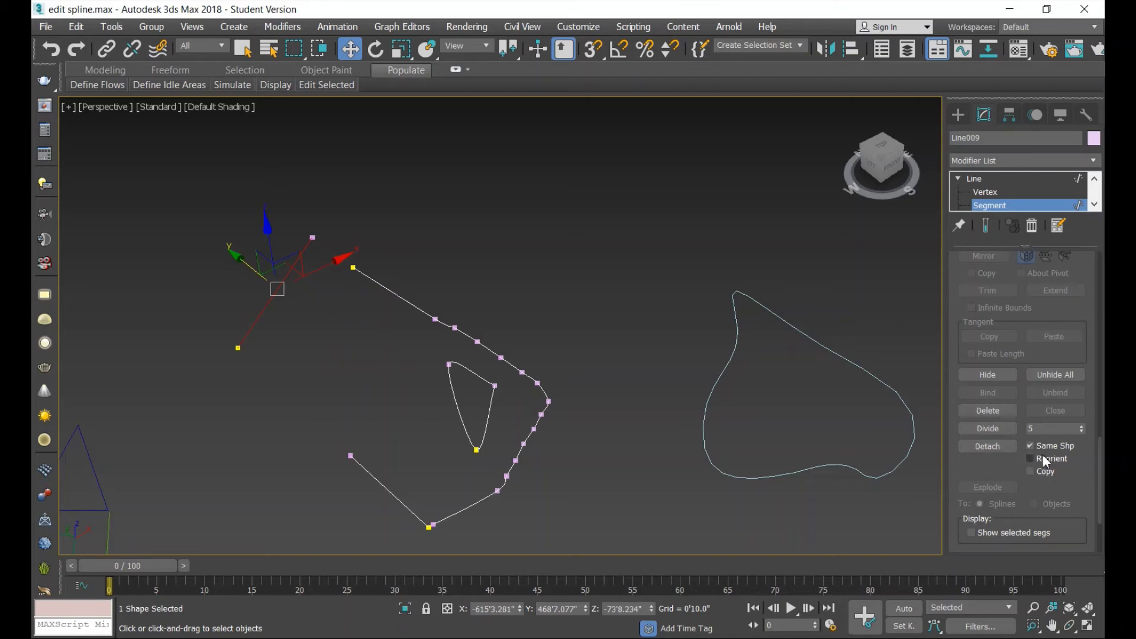
left_click(559, 475)
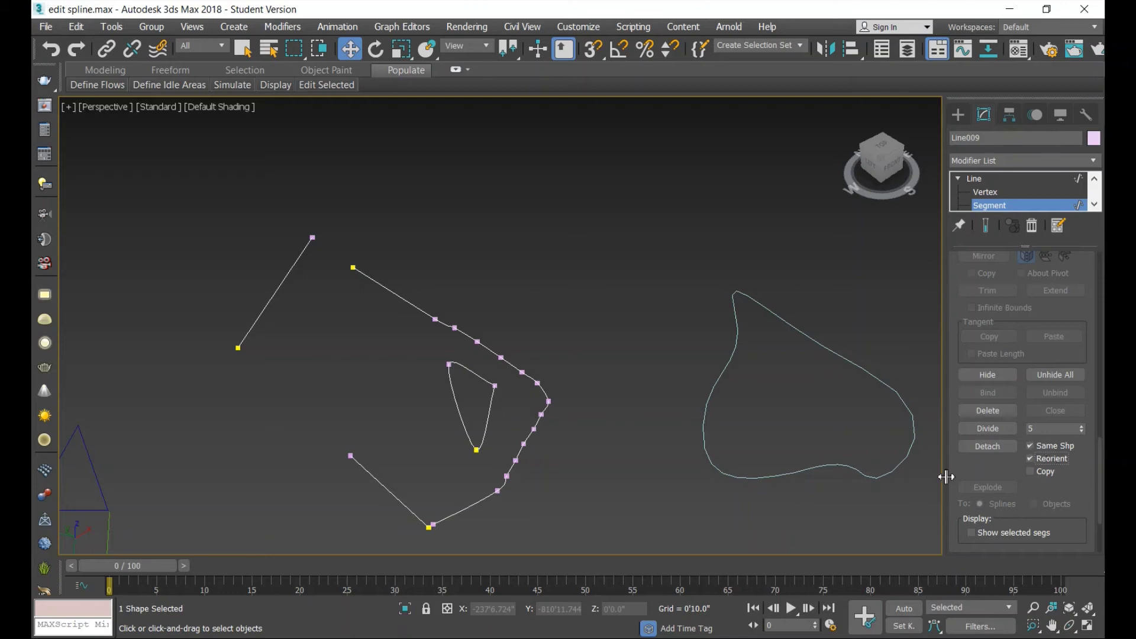
- Turn off Same Shp and move the spiral's bottom segment down and right
left_click(988, 447)
left_click(1044, 448)
left_click(476, 501)
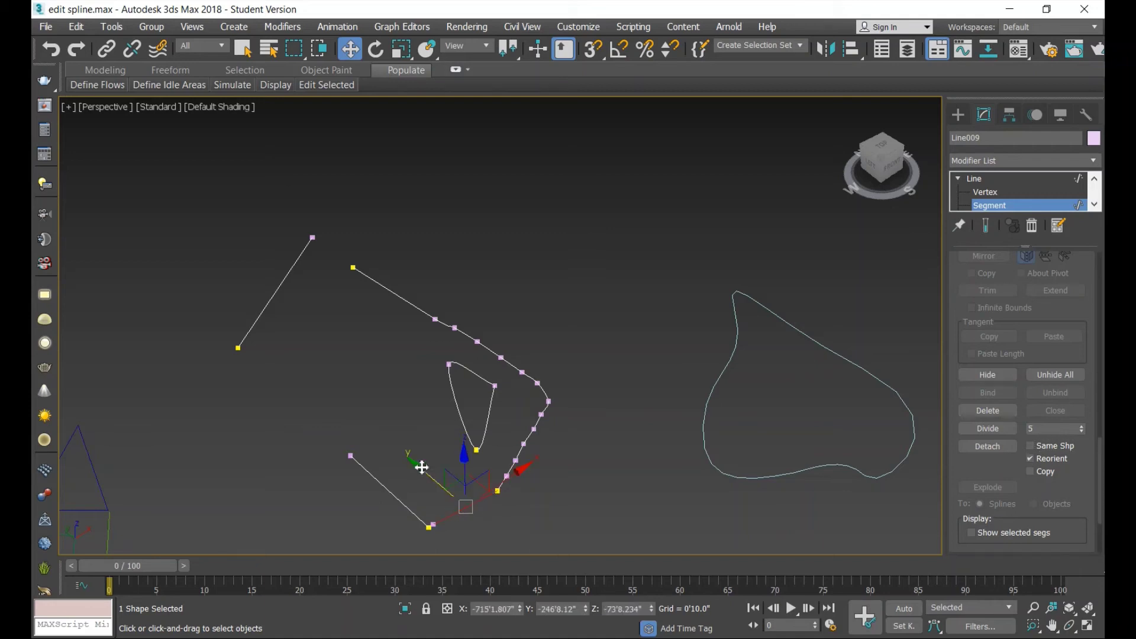
left_click_drag(420, 468, 467, 469)
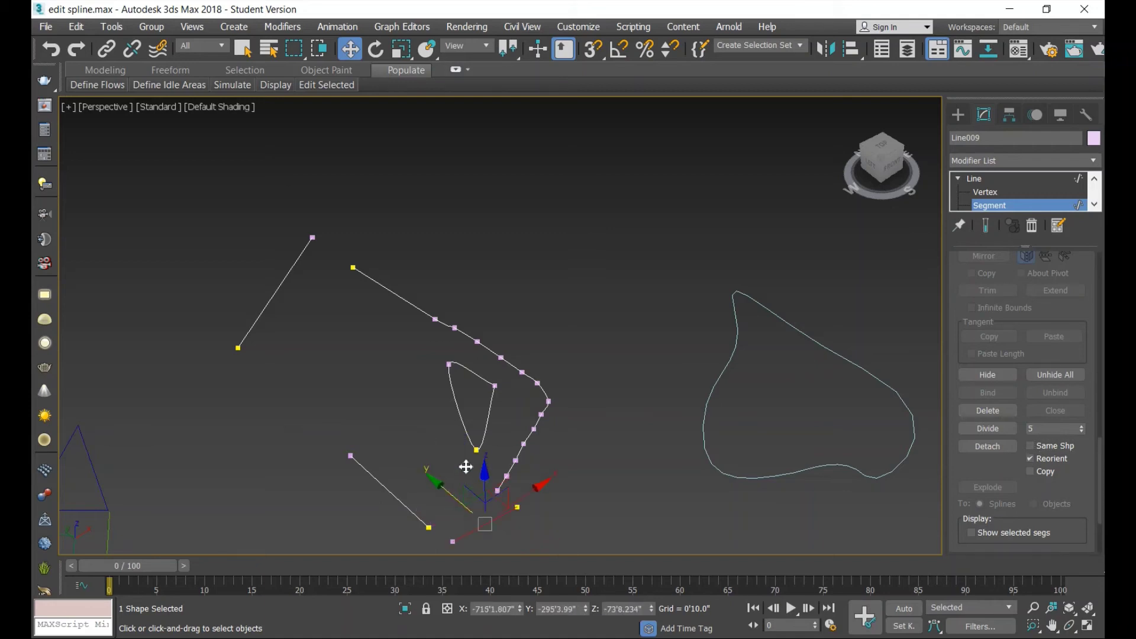
- Detach the spiral's top segment as the reoriented shape Shape001
left_click(402, 299)
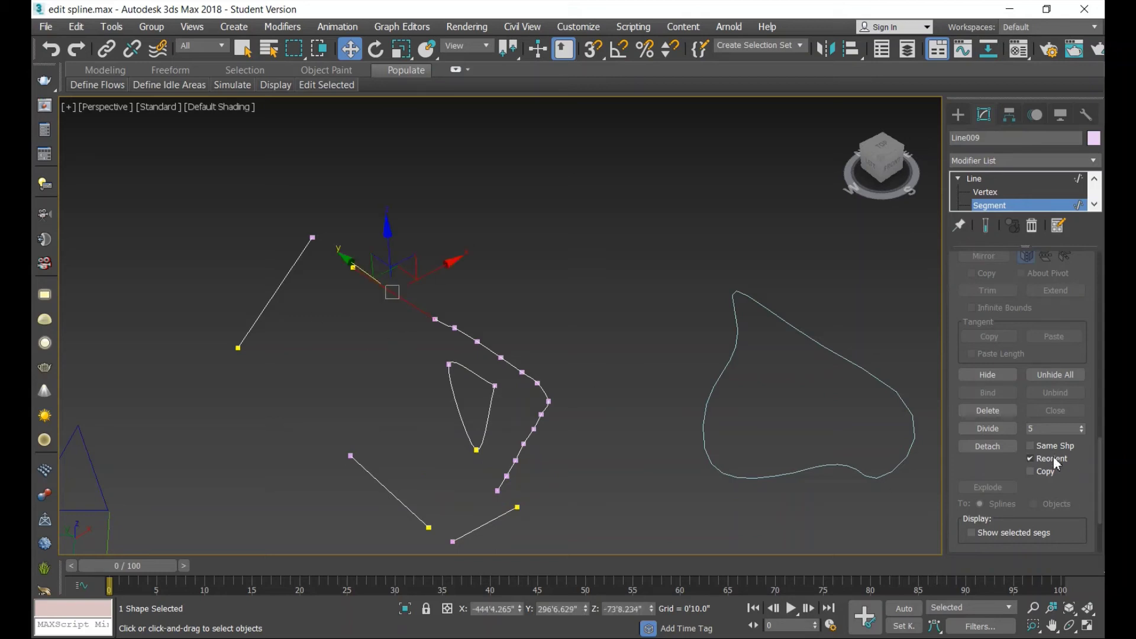
left_click(987, 450)
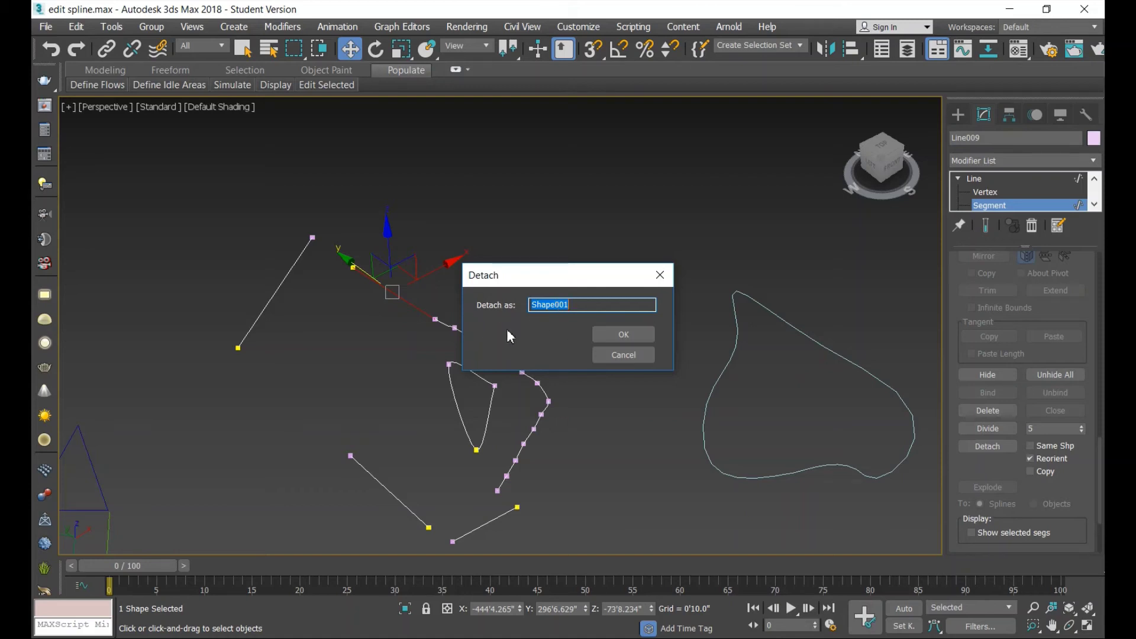
left_click(622, 333)
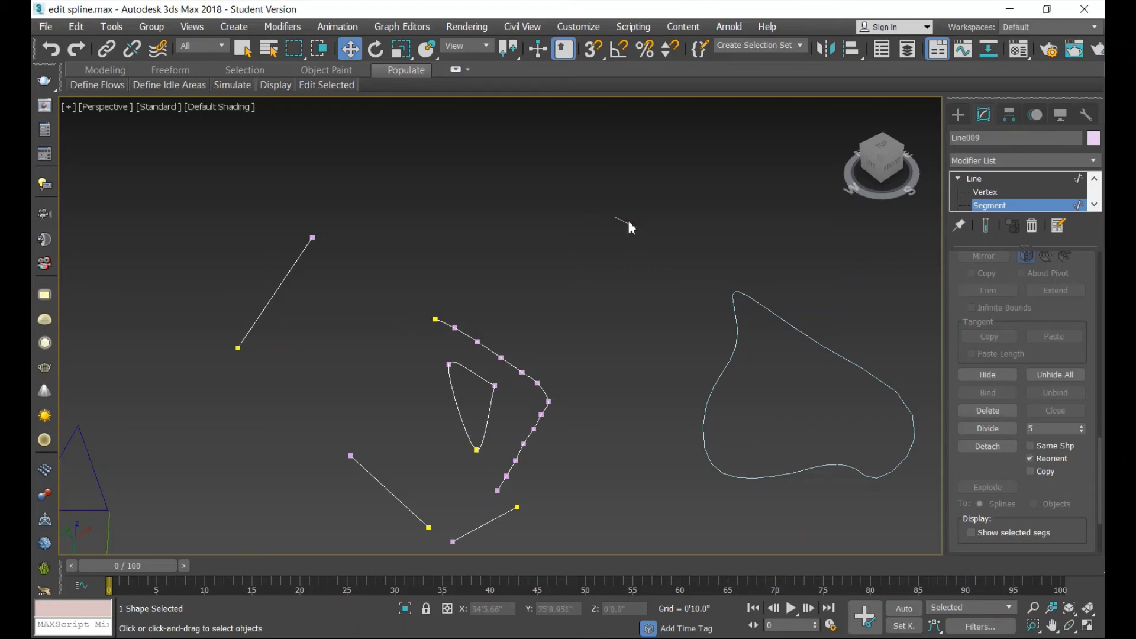
- Detach the upper-left straight segment as Shape002, then turn on the Copy option
left_click(628, 278)
left_click(287, 272)
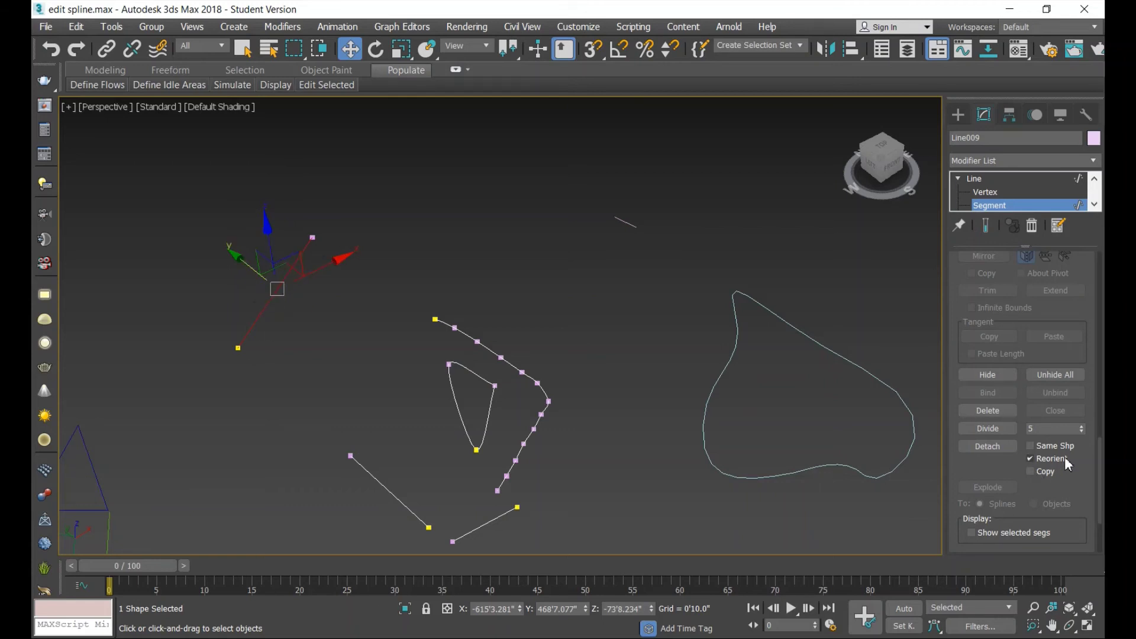
left_click(992, 445)
left_click(992, 445)
left_click(623, 334)
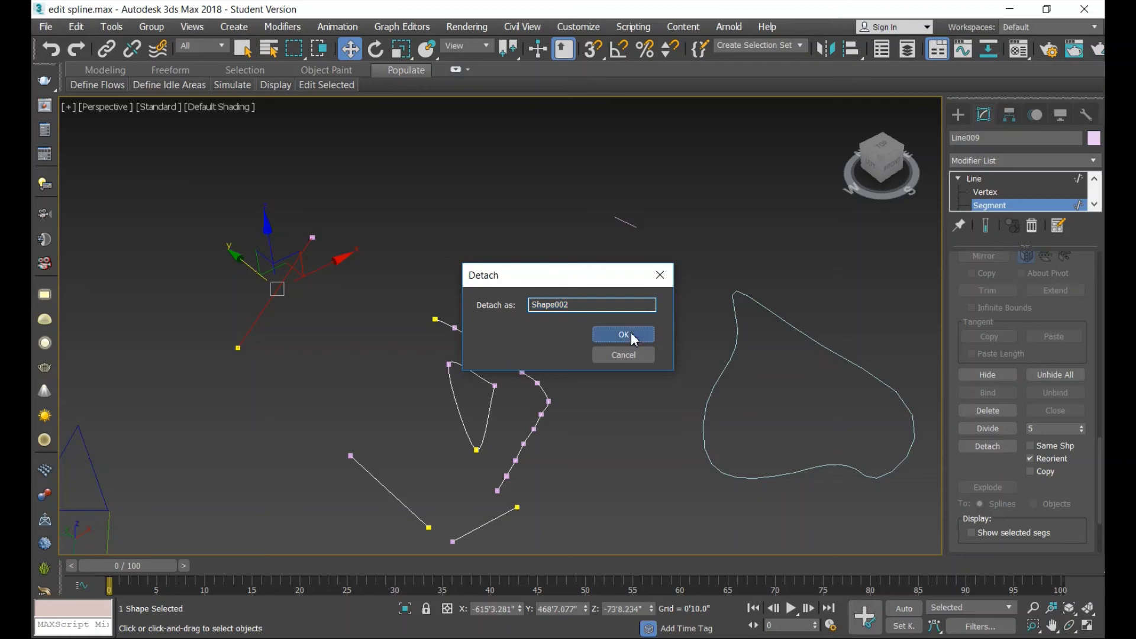
scroll(611, 219, "up", 3)
scroll(610, 218, "up", 1)
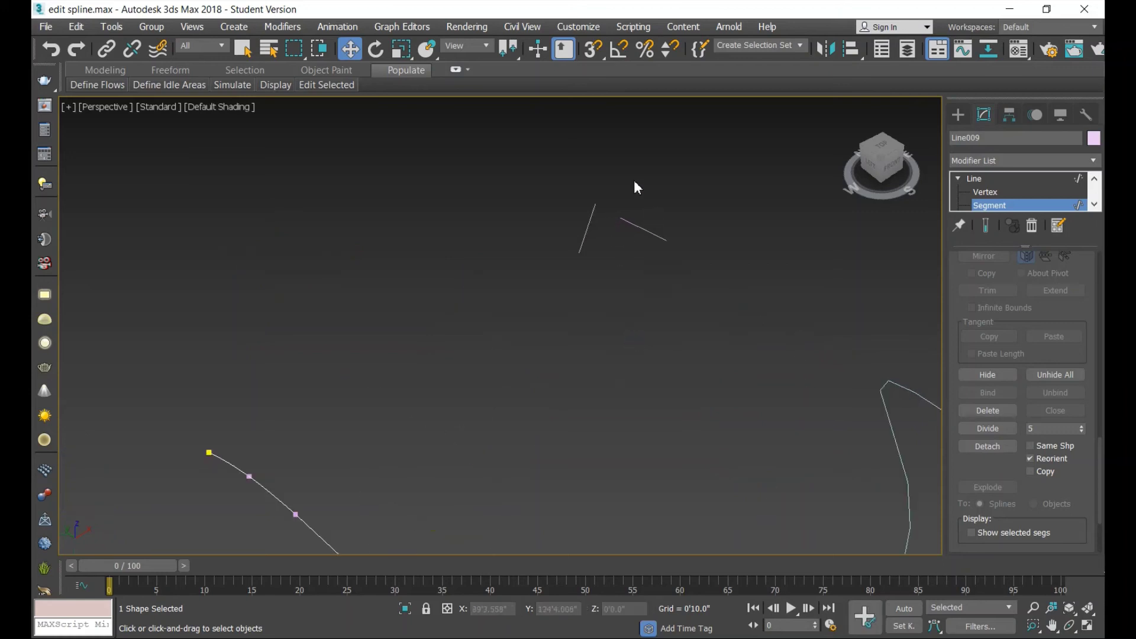
scroll(492, 356, "down", 3)
scroll(504, 407, "down", 1)
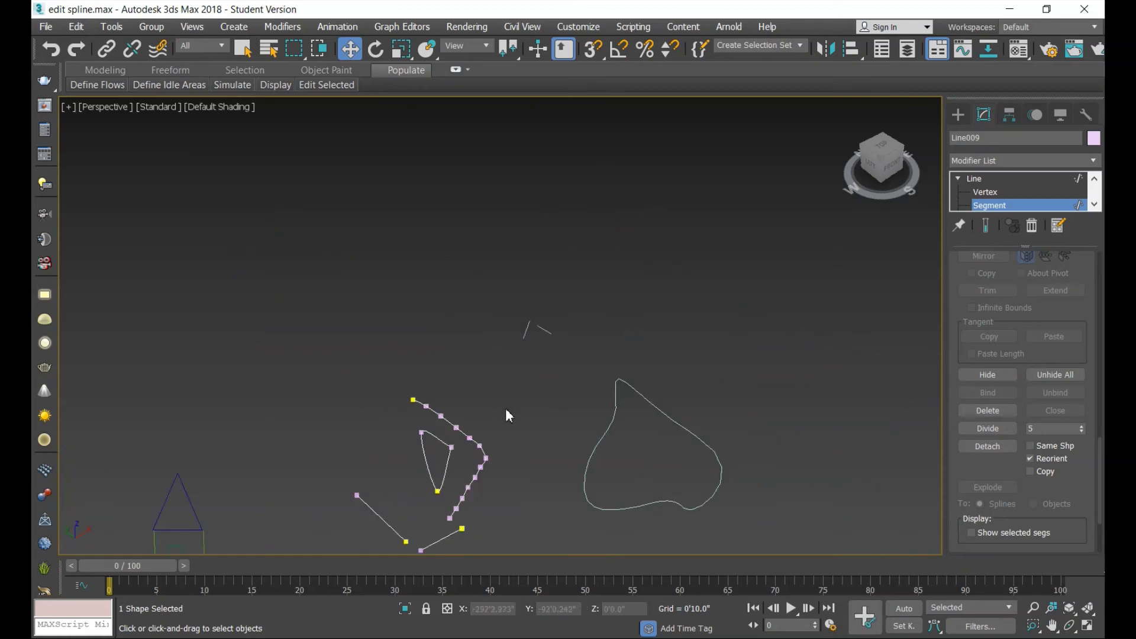
left_click(1044, 471)
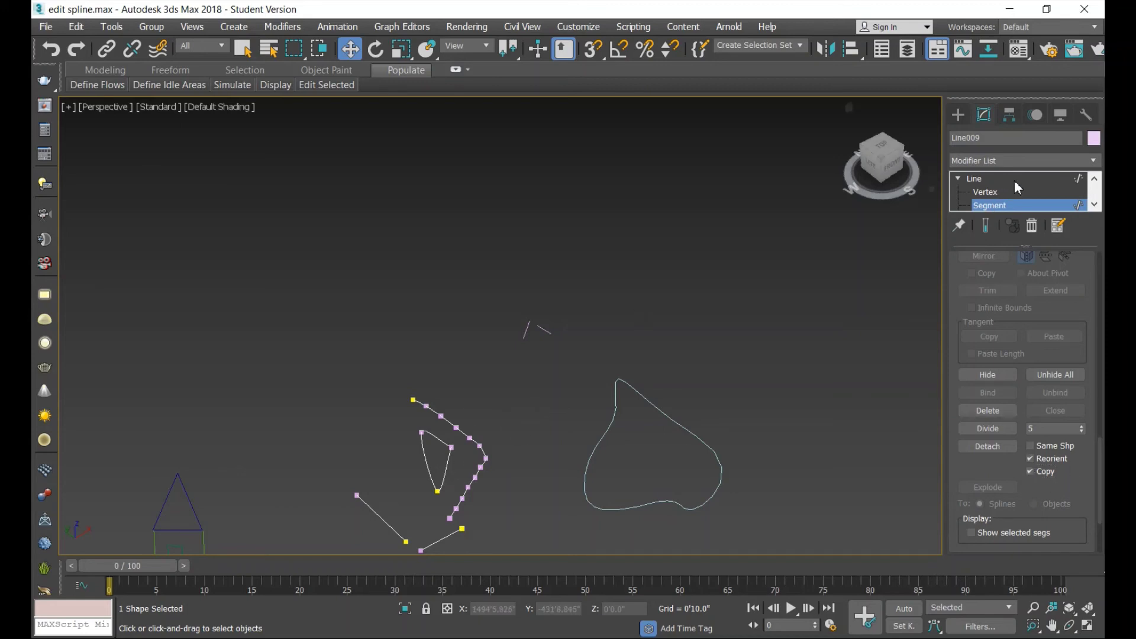
- Select the heart-shaped Line007 and enter its Spline sub-object level
left_click(967, 203)
left_click(820, 376)
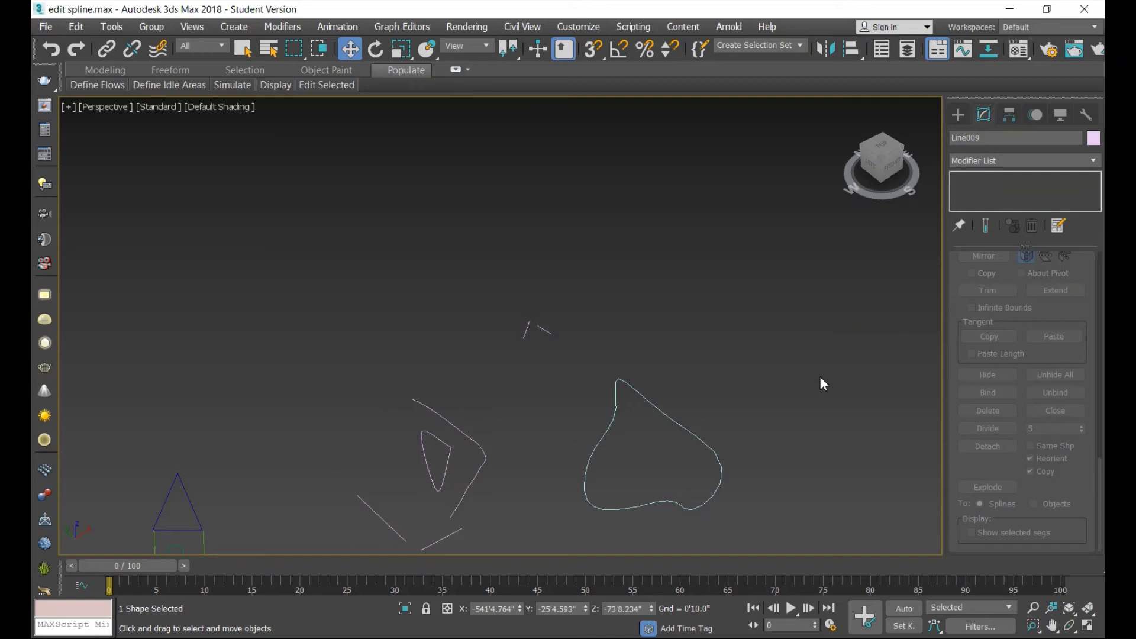
left_click(696, 439)
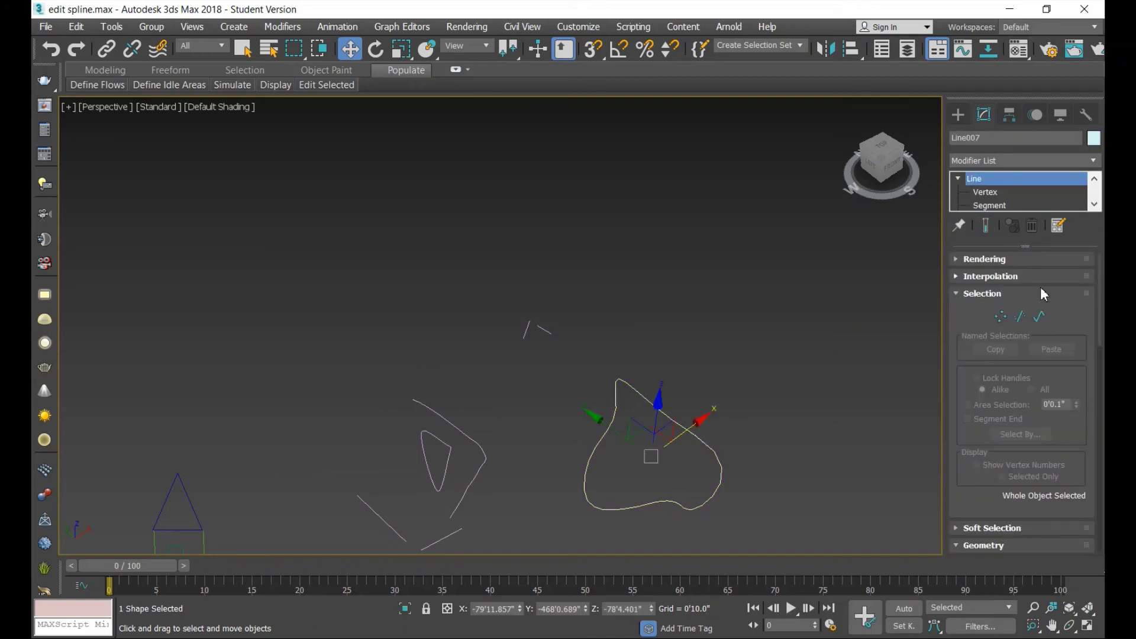
left_click(1042, 320)
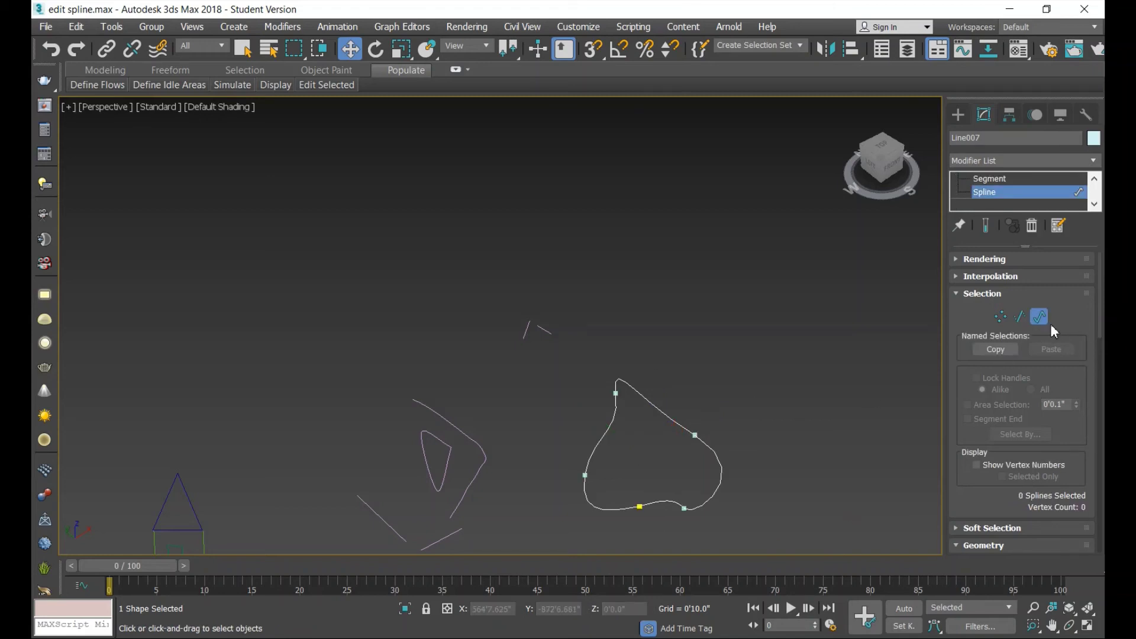
left_click_drag(1098, 330, 1098, 492)
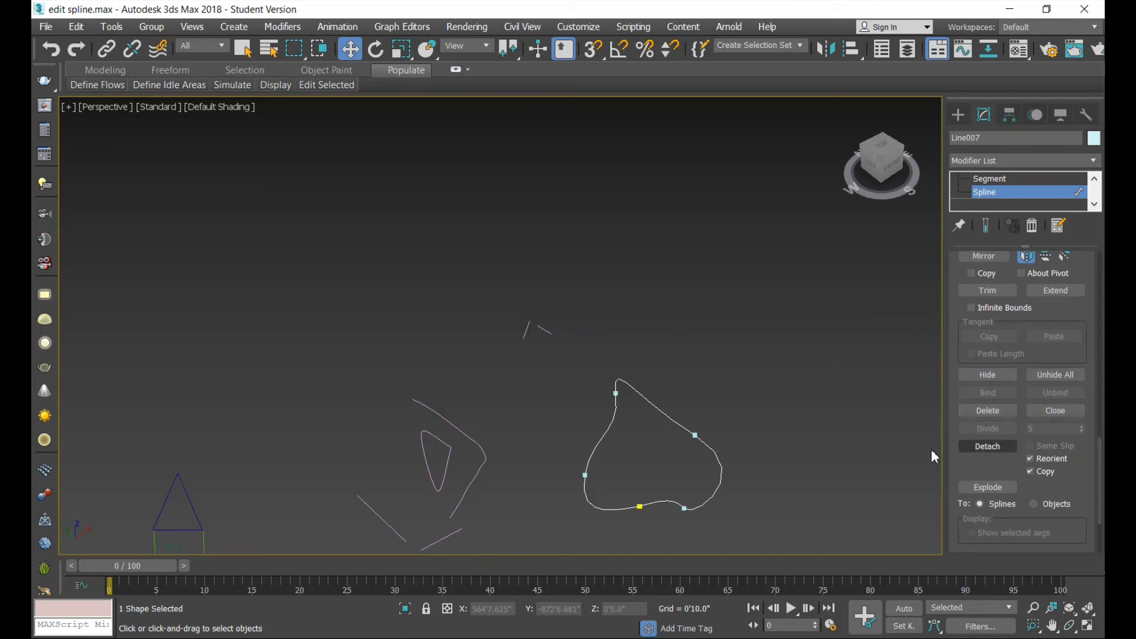
- Detach a copy of the heart spline as Shape003 and recentre the view
left_click(665, 417)
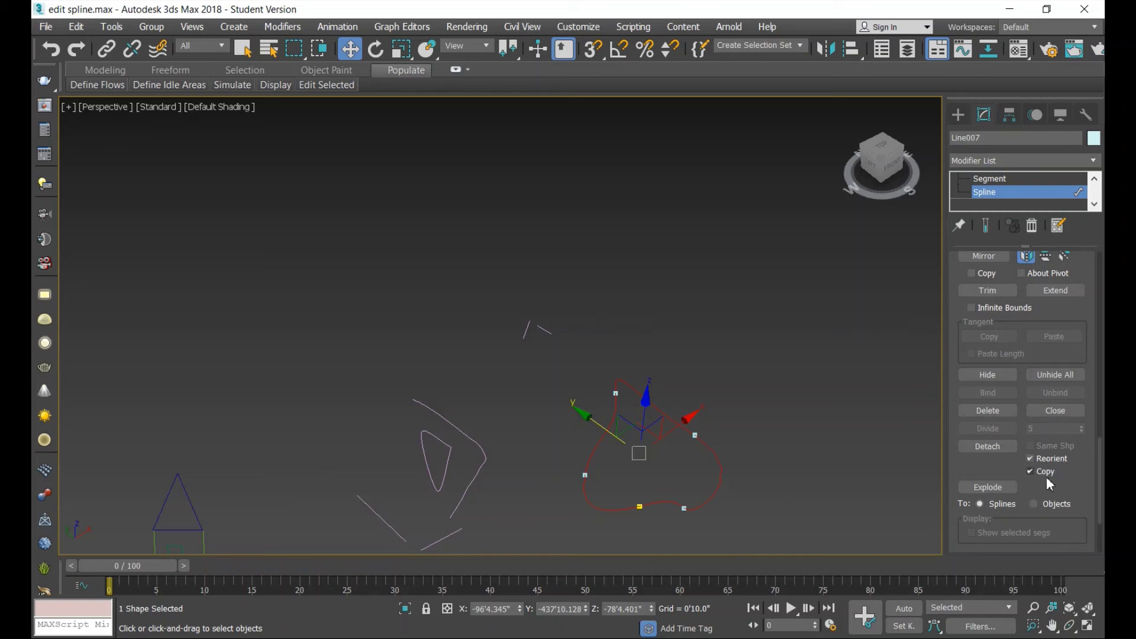
left_click(1000, 447)
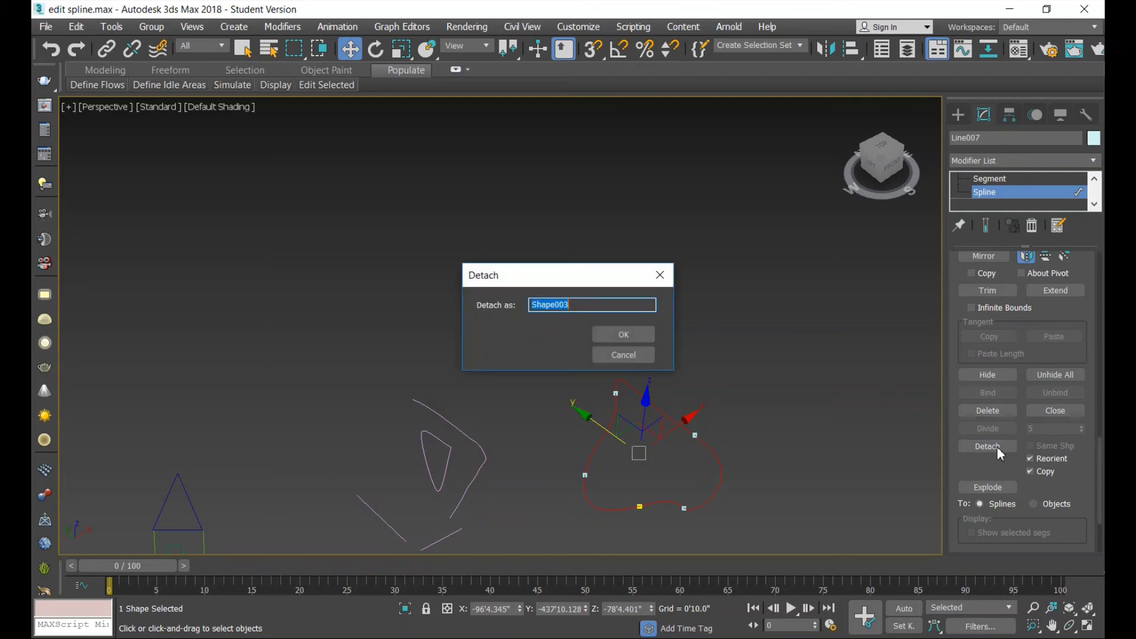
left_click(634, 334)
middle_click_drag(634, 337, 410, 297)
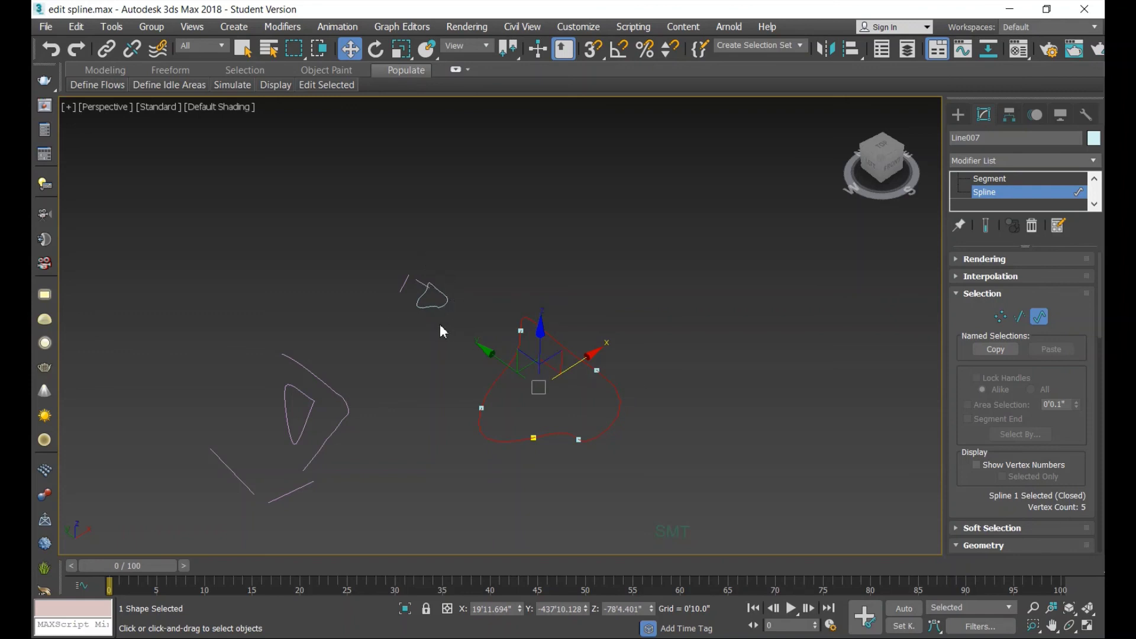
- Turn off Reorient and detach another copy of the heart as Shape004
scroll(1018, 414, "down", 5)
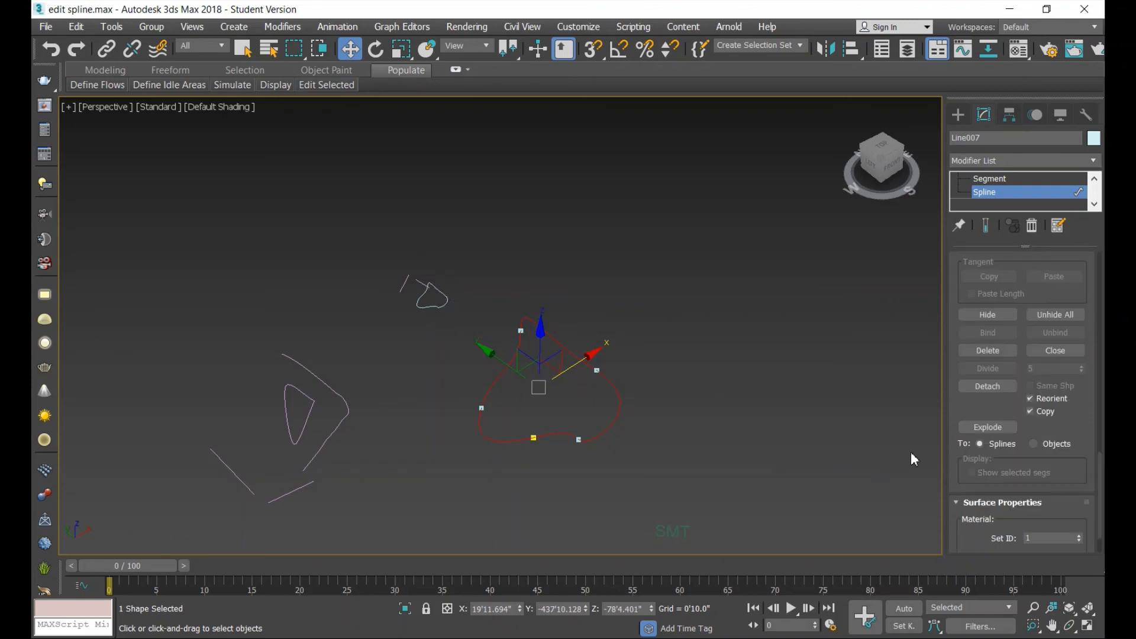
left_click(1059, 399)
left_click(982, 390)
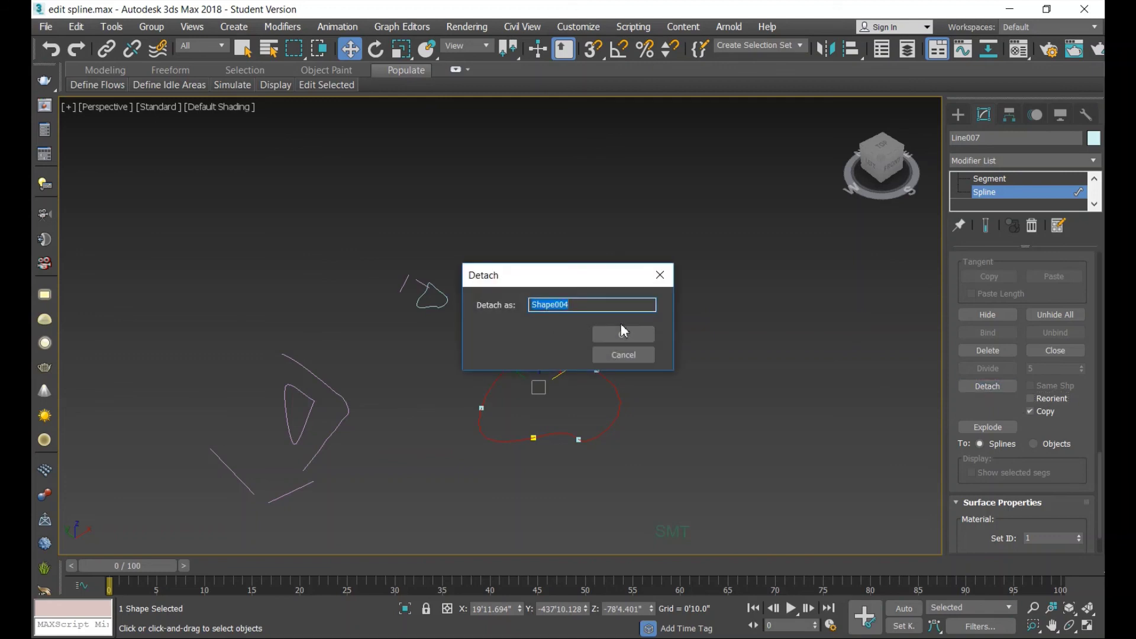
left_click(624, 336)
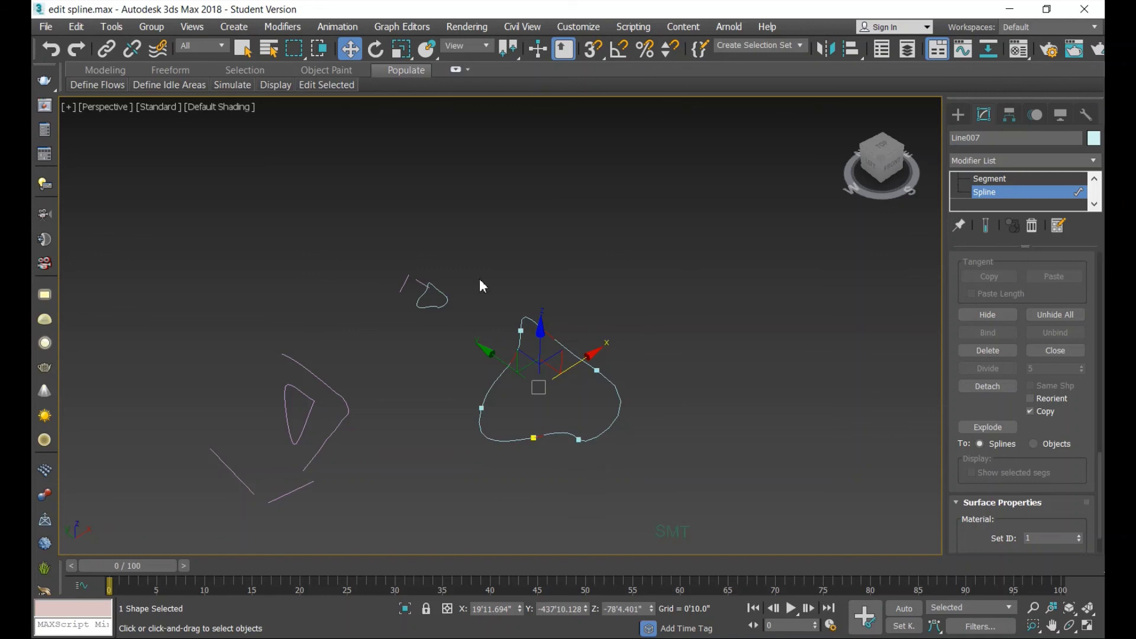
- Place a copy of the heart spline up and to the right of the original
left_click(588, 435)
left_click_drag(570, 371, 748, 251, "shift")
left_click(760, 418)
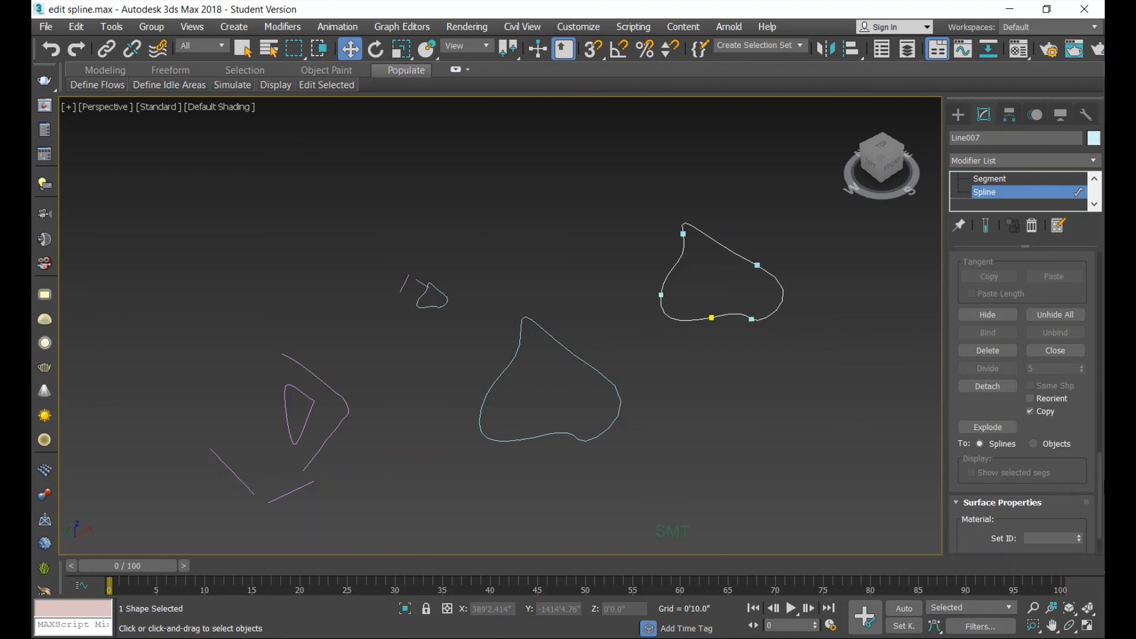
scroll(1014, 485, "down", 2)
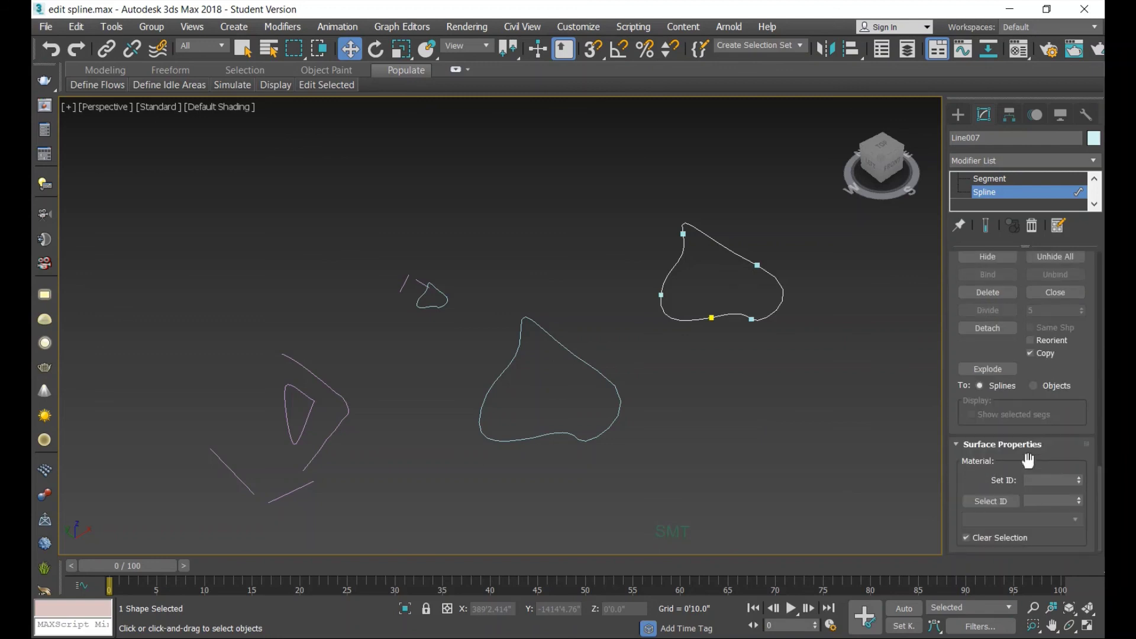